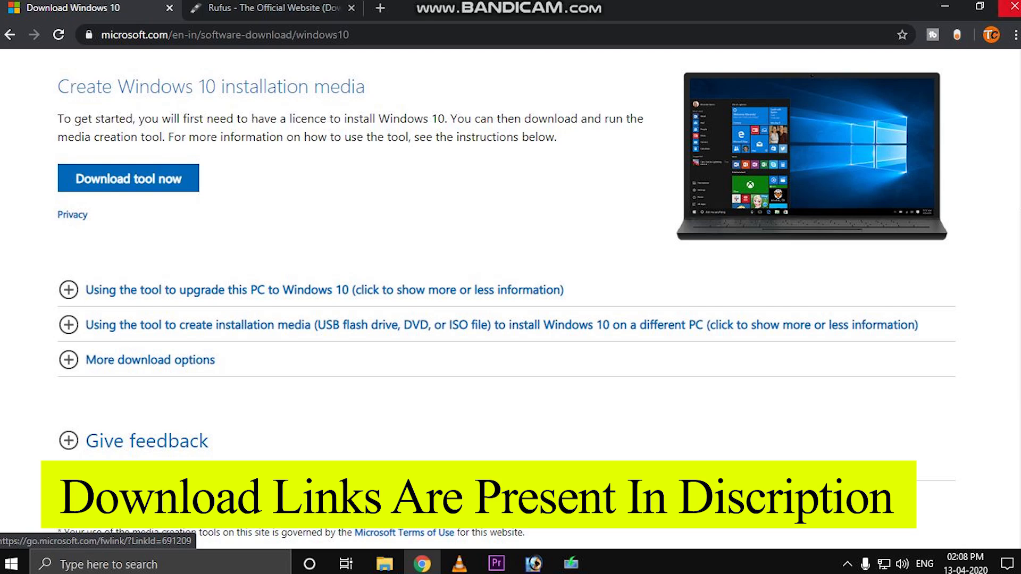
# - Switch to the win10 x64 bit ISO file folder and select the rufus-3.9 file
pyautogui.click(944, 7)
pyautogui.moveTo(398, 322); pyautogui.dragTo(295, 296)
pyautogui.click(248, 177)
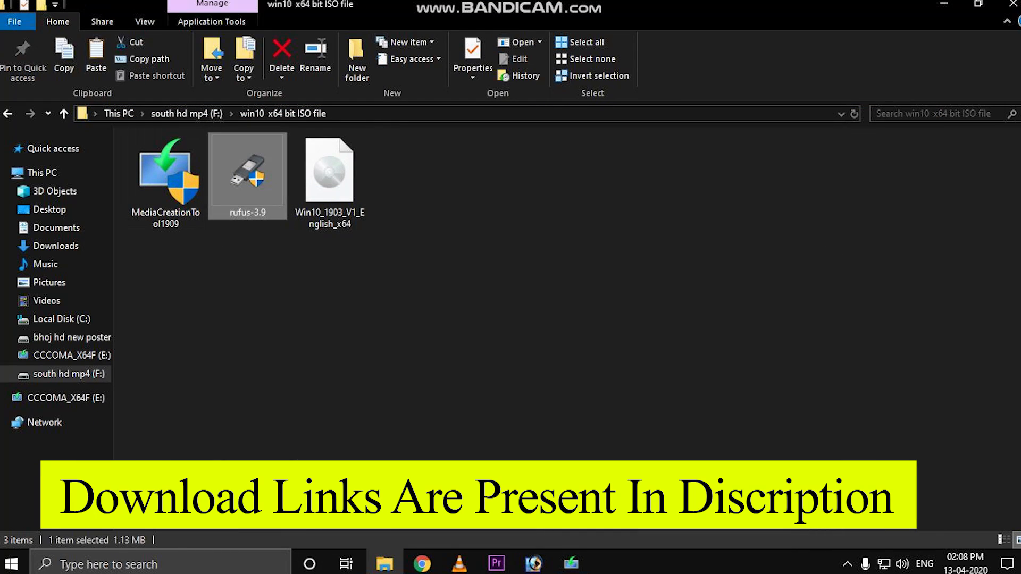
# - Switch back to Chrome and examine the Rufus 3.9 download section on the Rufus website
pyautogui.click(421, 563)
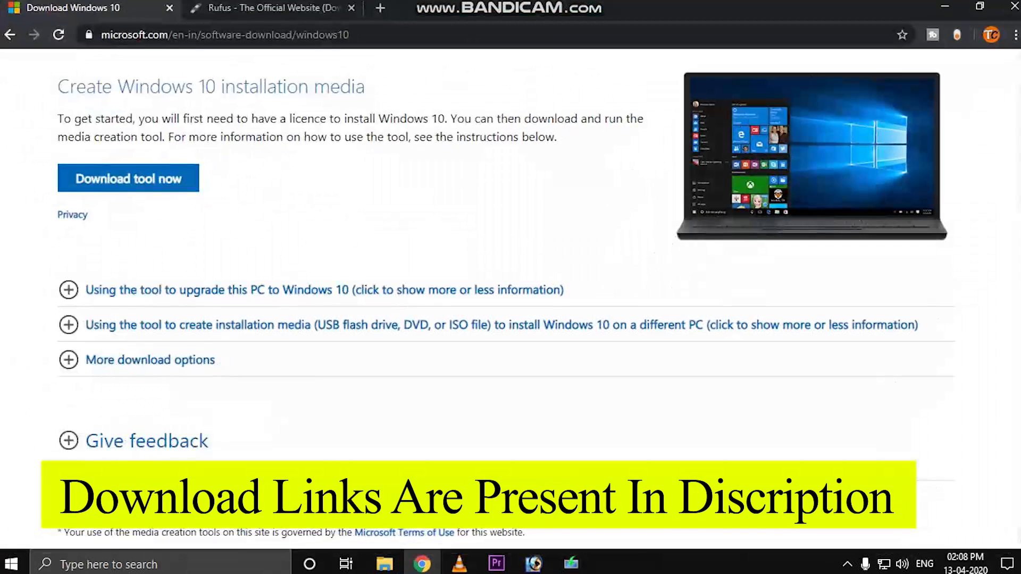
pyautogui.hotkey('ctrl', 'Tab')
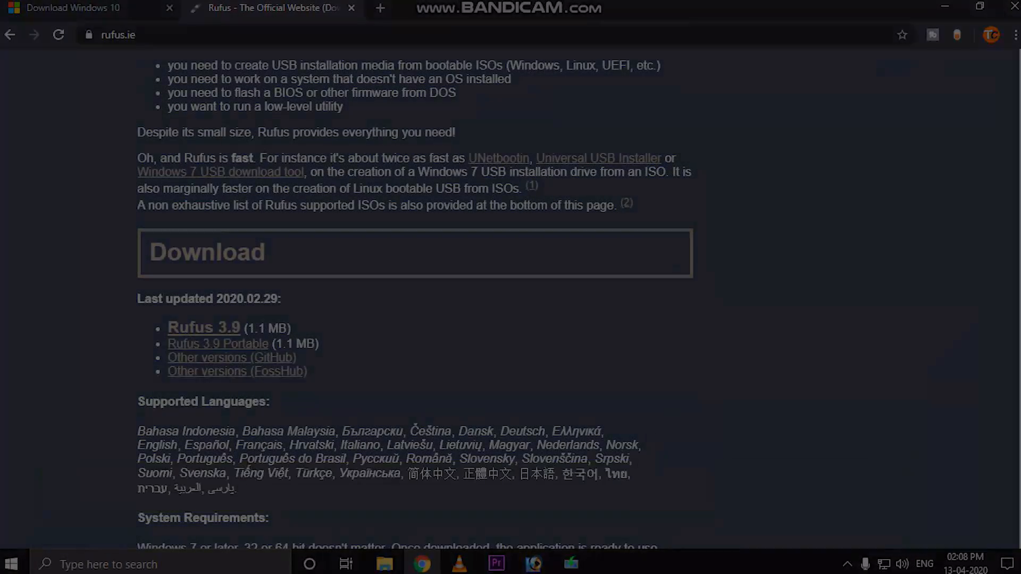
pyautogui.scroll(4, 414, 299)
pyautogui.scroll(-4, 414, 299)
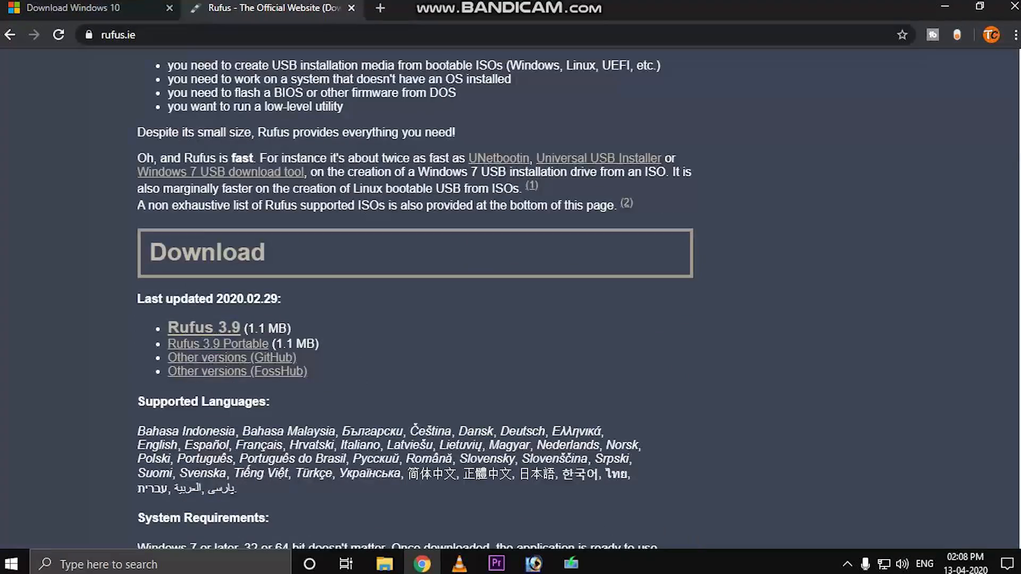
pyautogui.scroll(10, 218, 343)
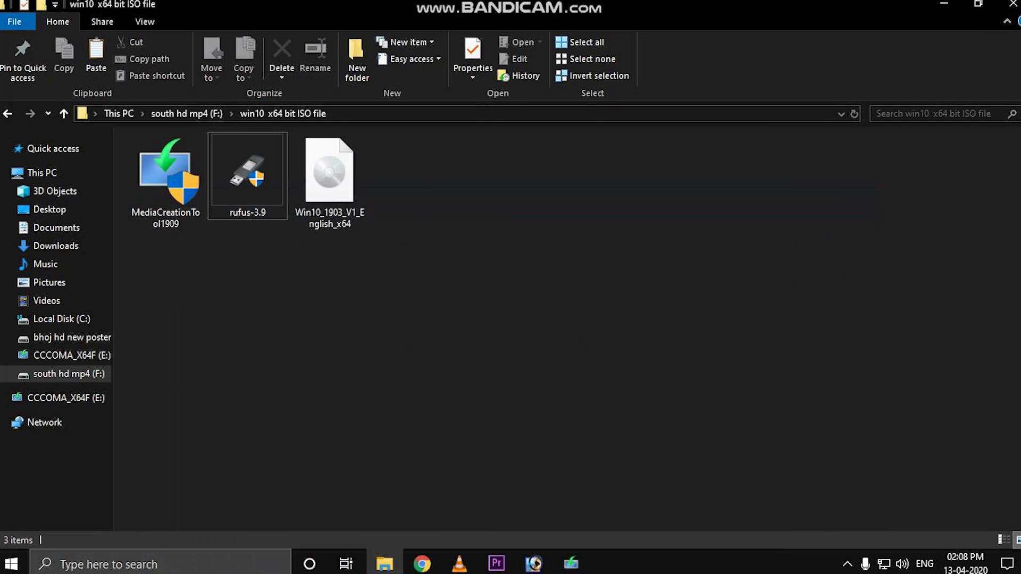
# - Locate the Win10_1903_V1_English_x64 and MediaCreationTool1909 files in the win10 x64 bit ISO file folder
pyautogui.click(329, 181)
pyautogui.click(446, 276)
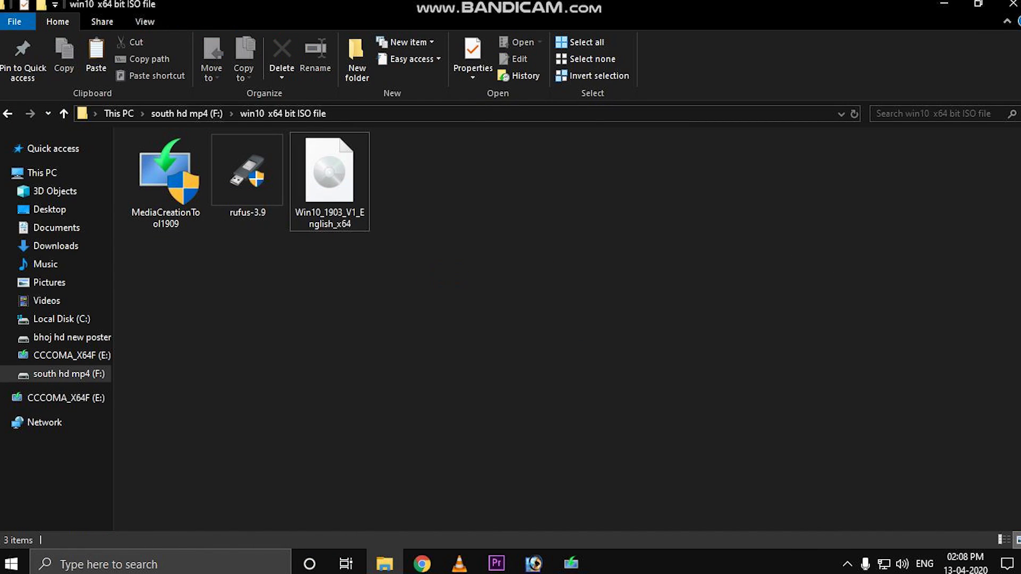
pyautogui.click(165, 180)
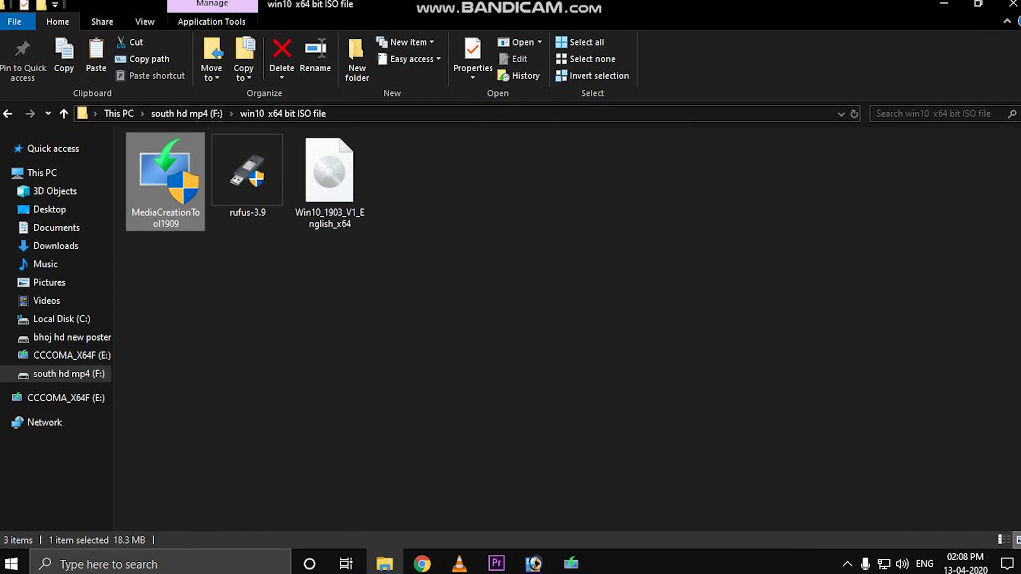
pyautogui.click(255, 298)
# - Return to Windows 10 Setup and accept the Microsoft license terms
pyautogui.click(944, 4)
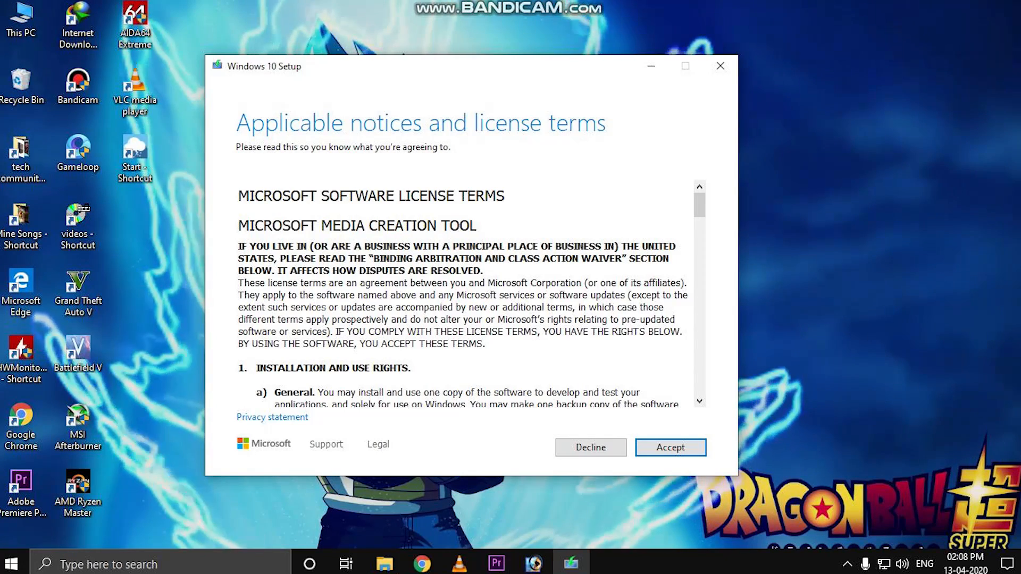
pyautogui.press('Return')
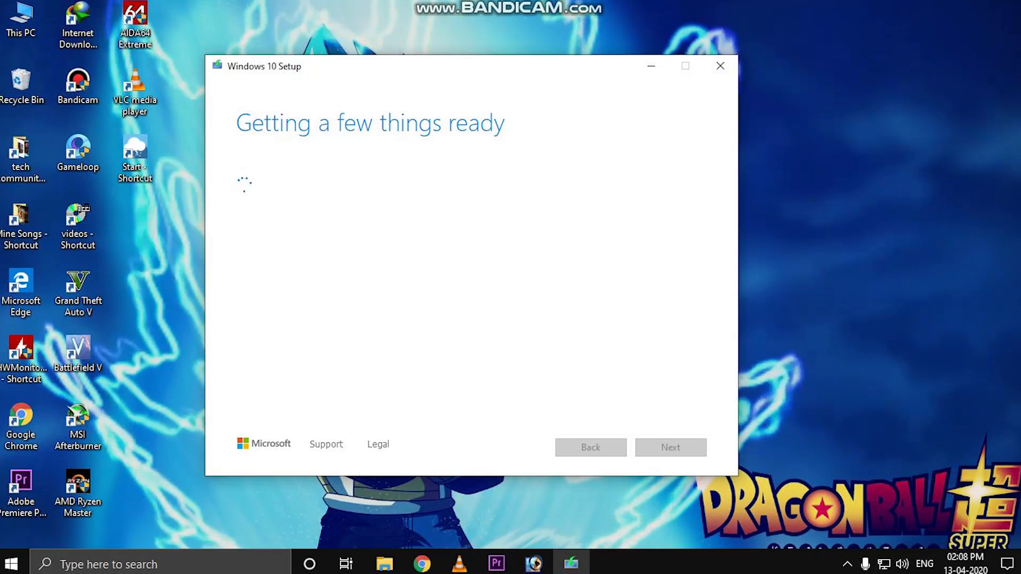
pyautogui.moveTo(398, 66); pyautogui.dragTo(499, 79)
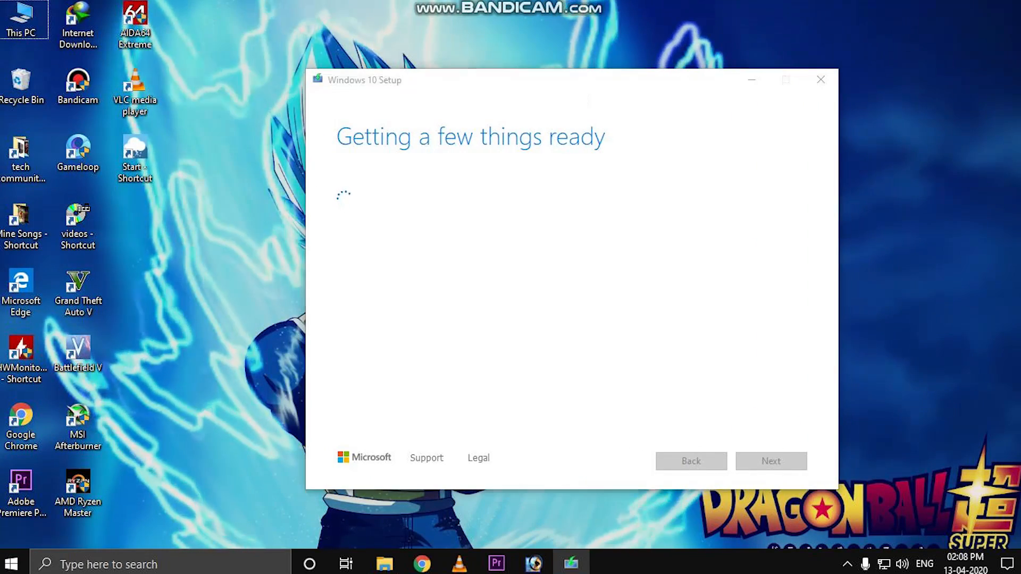
pyautogui.rightClick(402, 16)
pyautogui.click(439, 62)
pyautogui.rightClick(483, 22)
pyautogui.click(523, 66)
pyautogui.rightClick(495, 22)
pyautogui.click(532, 66)
pyautogui.rightClick(505, 33)
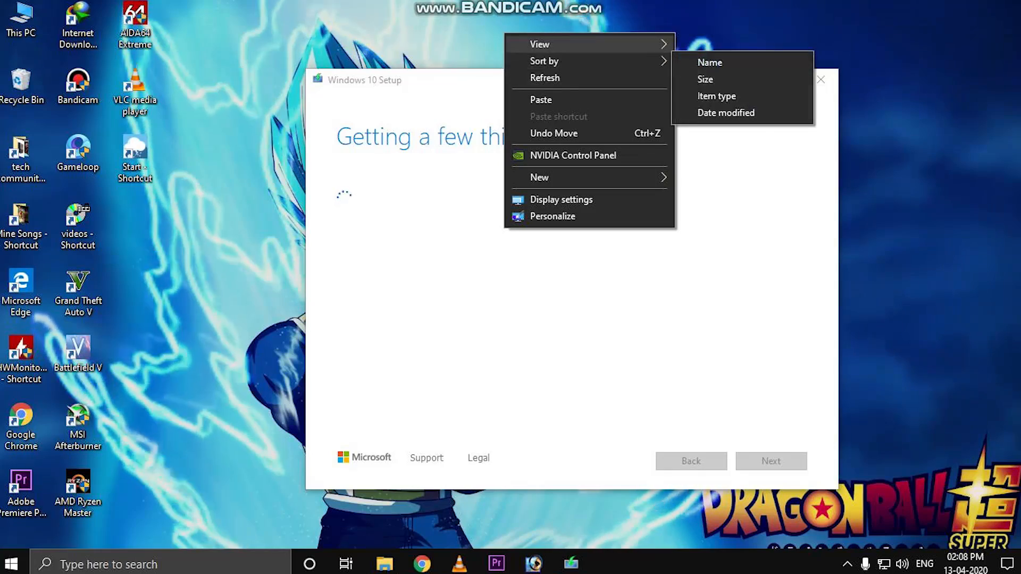
pyautogui.rightClick(496, 11)
pyautogui.click(523, 55)
pyautogui.rightClick(483, 14)
pyautogui.click(523, 59)
pyautogui.rightClick(495, 18)
pyautogui.click(533, 62)
pyautogui.moveTo(543, 83)
pyautogui.mouseDown()
pyautogui.moveTo(660, 108)
pyautogui.moveTo(455, 67)
pyautogui.mouseUp()
pyautogui.moveTo(956, 176); pyautogui.dragTo(801, 197)
pyautogui.rightClick(801, 197)
pyautogui.click(842, 241)
pyautogui.rightClick(831, 210)
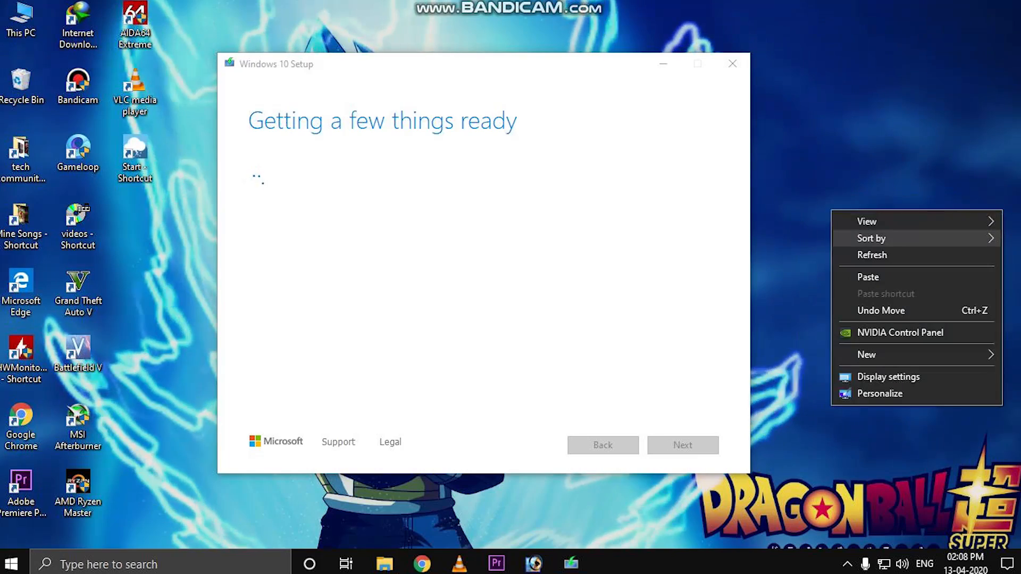
pyautogui.click(872, 254)
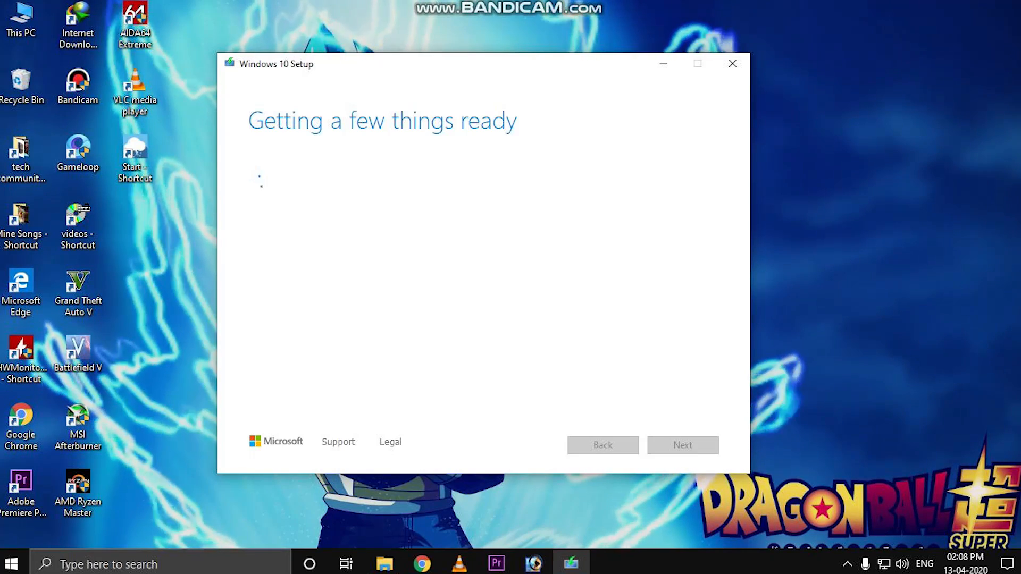
pyautogui.rightClick(859, 151)
pyautogui.click(899, 196)
pyautogui.rightClick(835, 145)
pyautogui.click(874, 189)
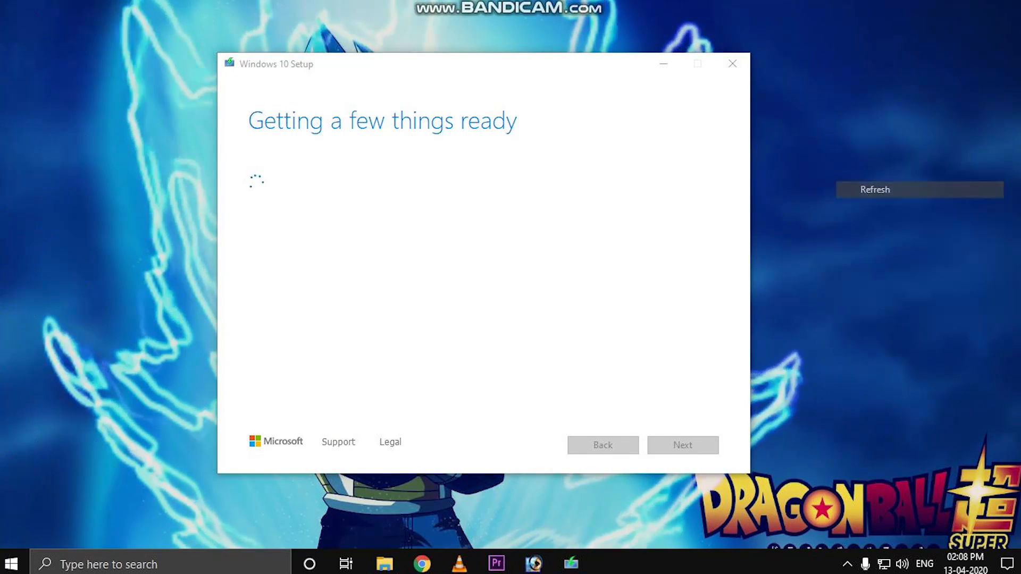
pyautogui.rightClick(845, 169)
pyautogui.click(877, 215)
pyautogui.rightClick(809, 147)
pyautogui.click(849, 192)
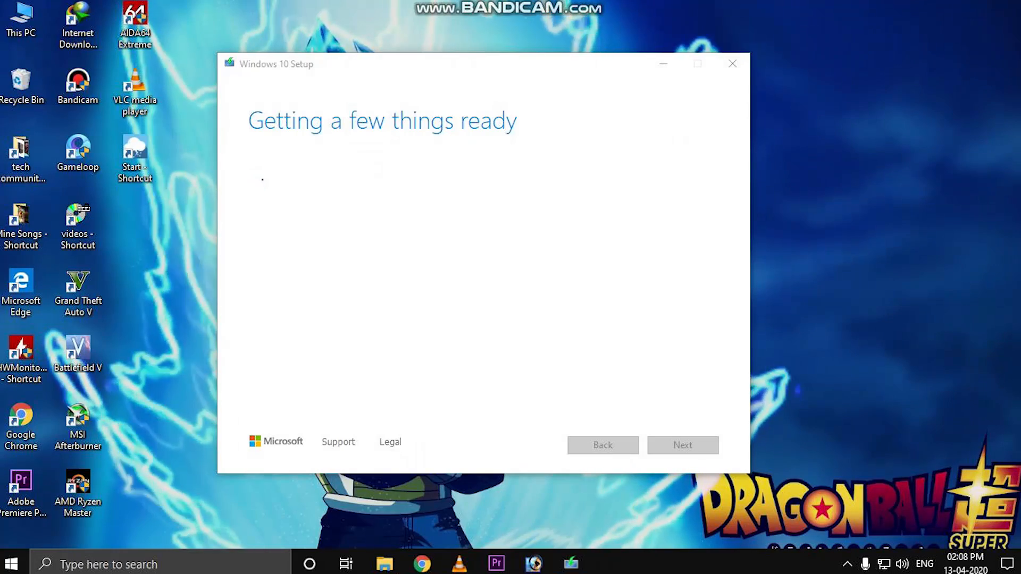
pyautogui.moveTo(505, 64); pyautogui.dragTo(441, 61)
pyautogui.rightClick(796, 187)
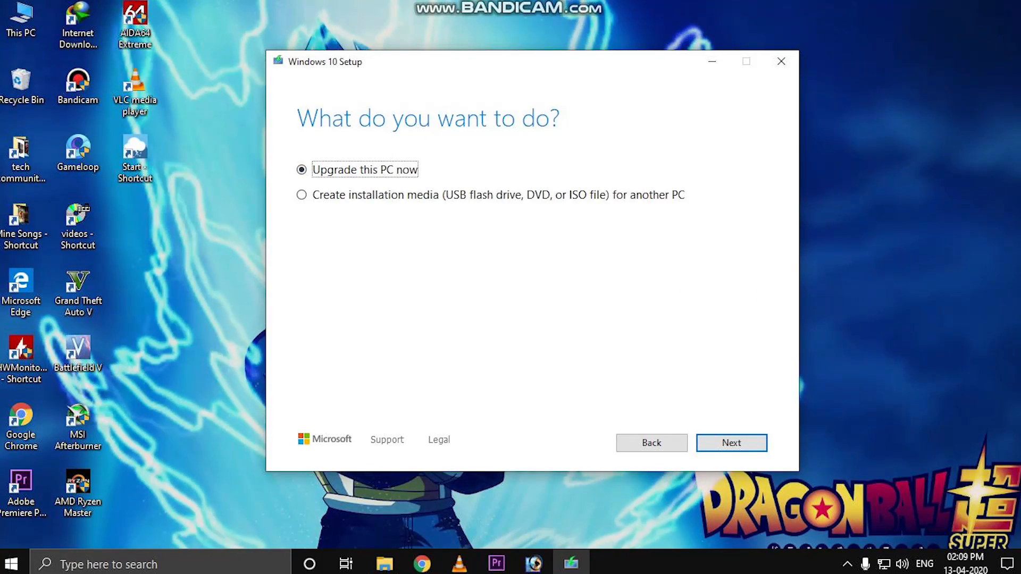
# - Choose to create installation media for another PC and turn off the recommended options for this PC
pyautogui.press('Down')
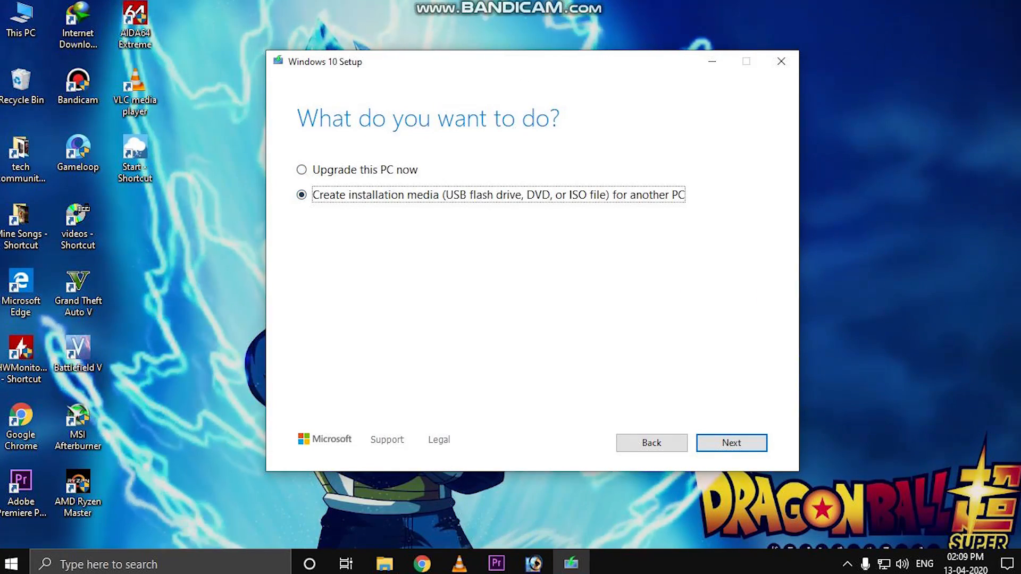
pyautogui.press('Return')
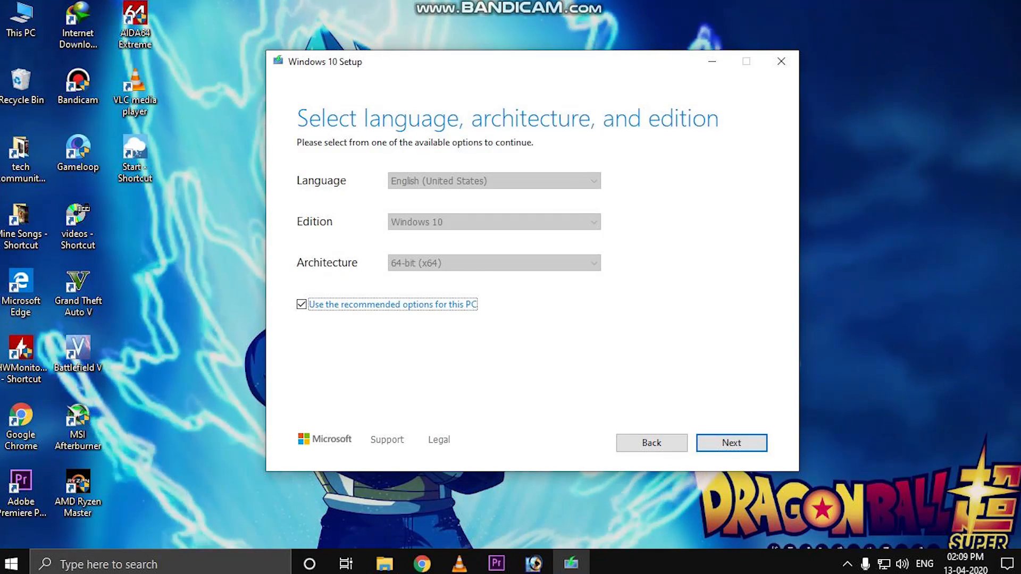
pyautogui.press('space')
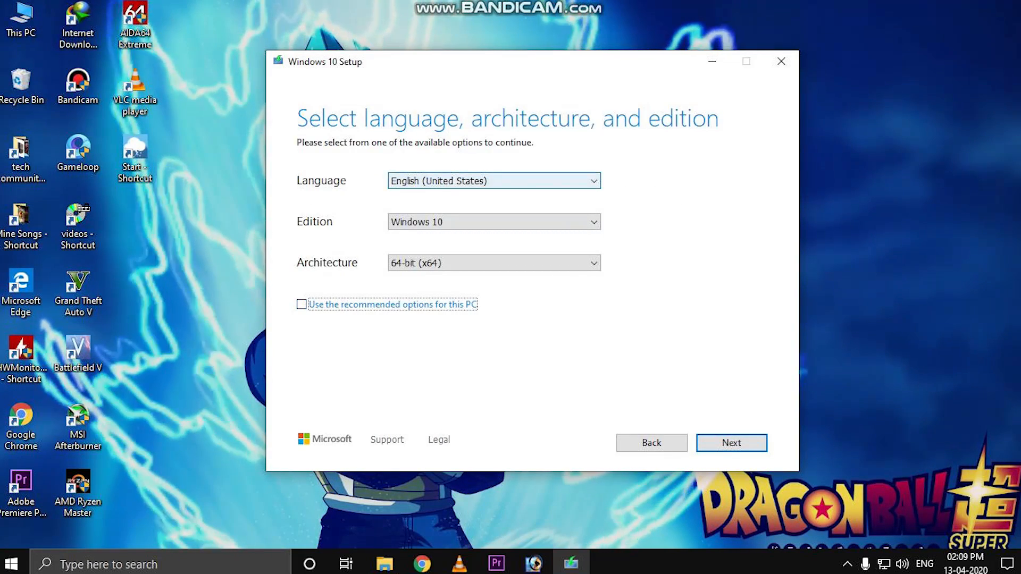
pyautogui.click(494, 180)
pyautogui.click(495, 181)
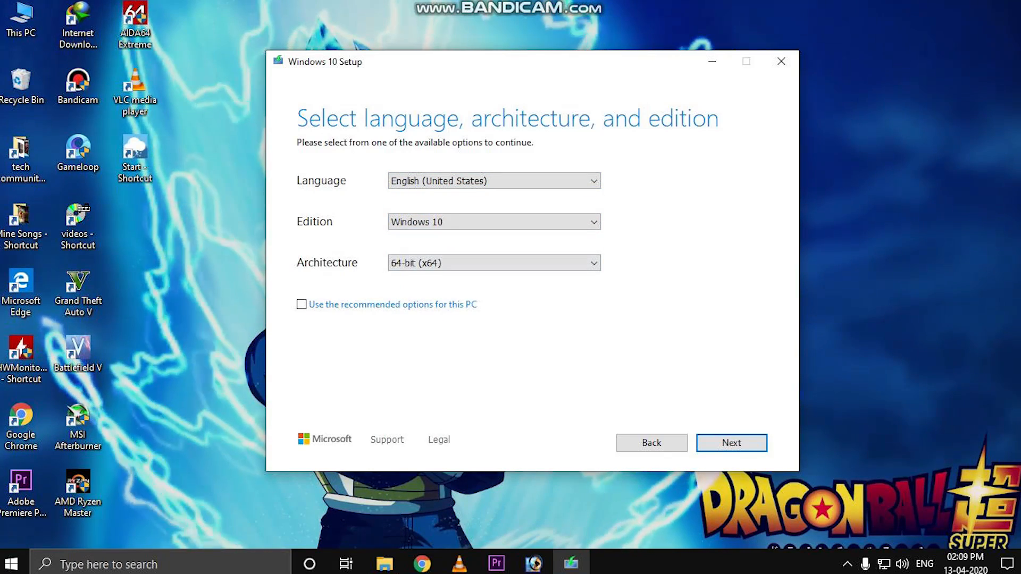
# - Set the architecture to Both and continue to the media choice
pyautogui.click(494, 263)
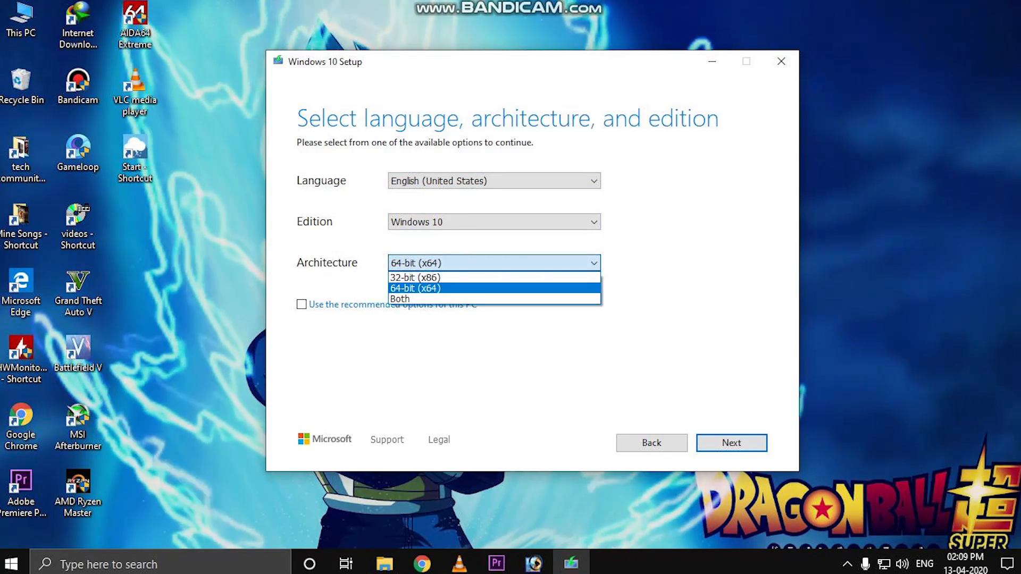
pyautogui.click(494, 298)
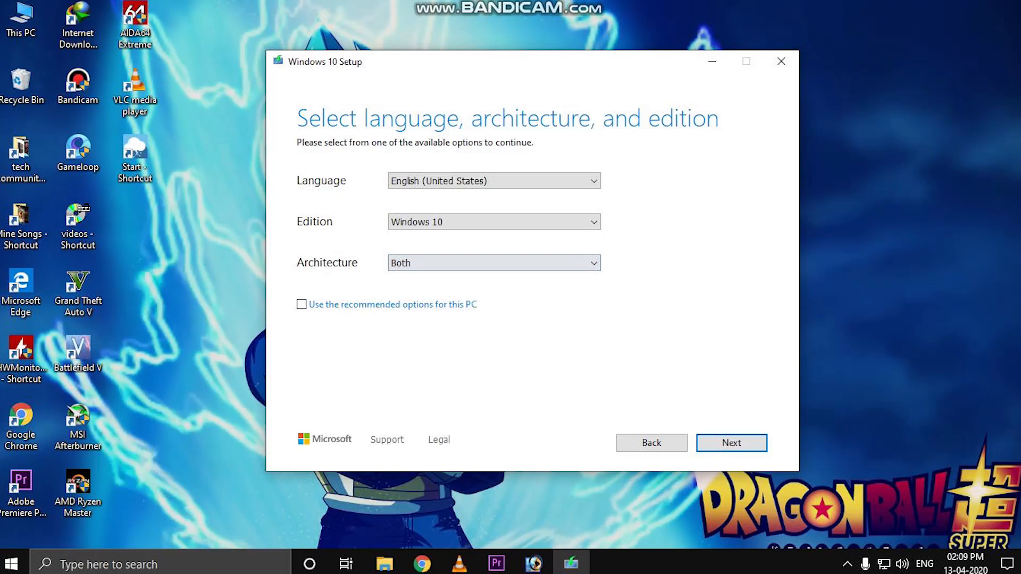
pyautogui.click(494, 263)
pyautogui.click(495, 299)
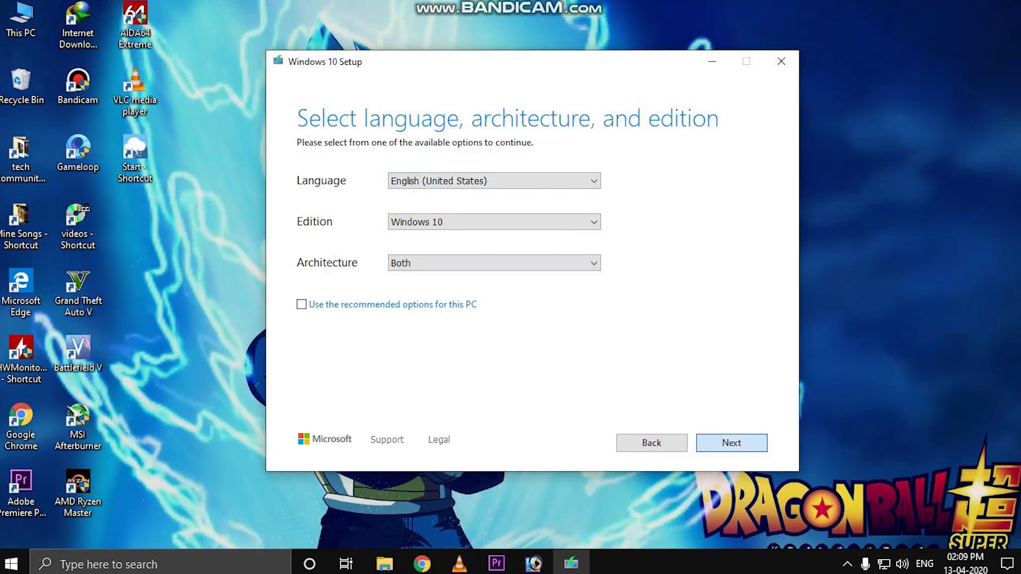
pyautogui.click(731, 442)
# - Choose ISO file as the media and open the save path selection at the Documents folder
pyautogui.click(330, 220)
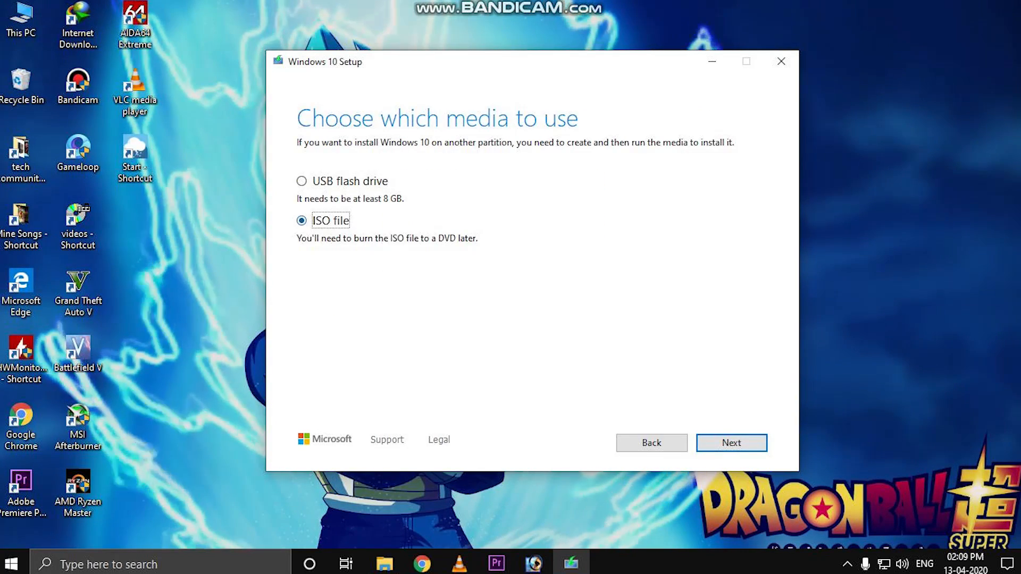
pyautogui.click(730, 443)
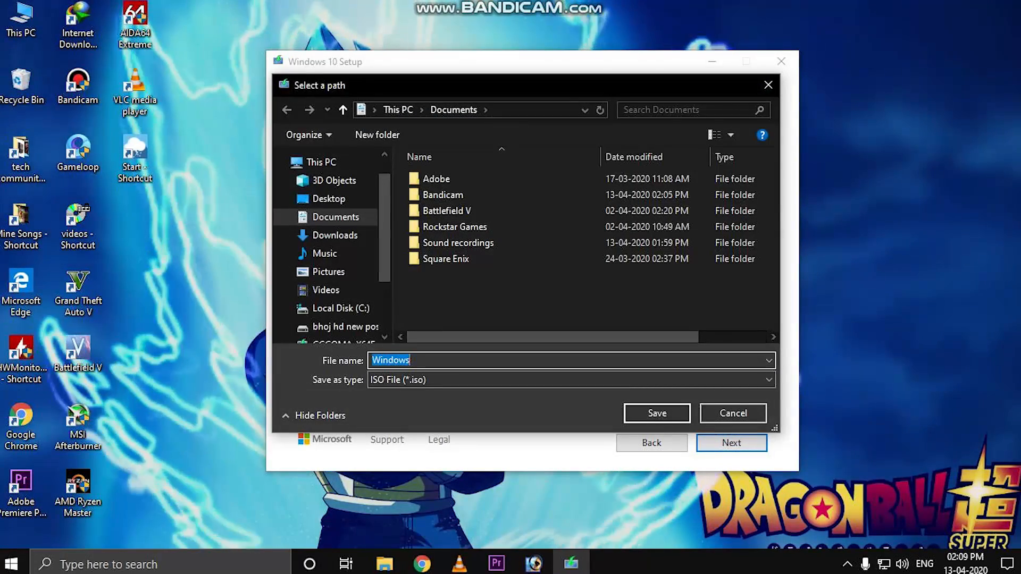
pyautogui.click(335, 217)
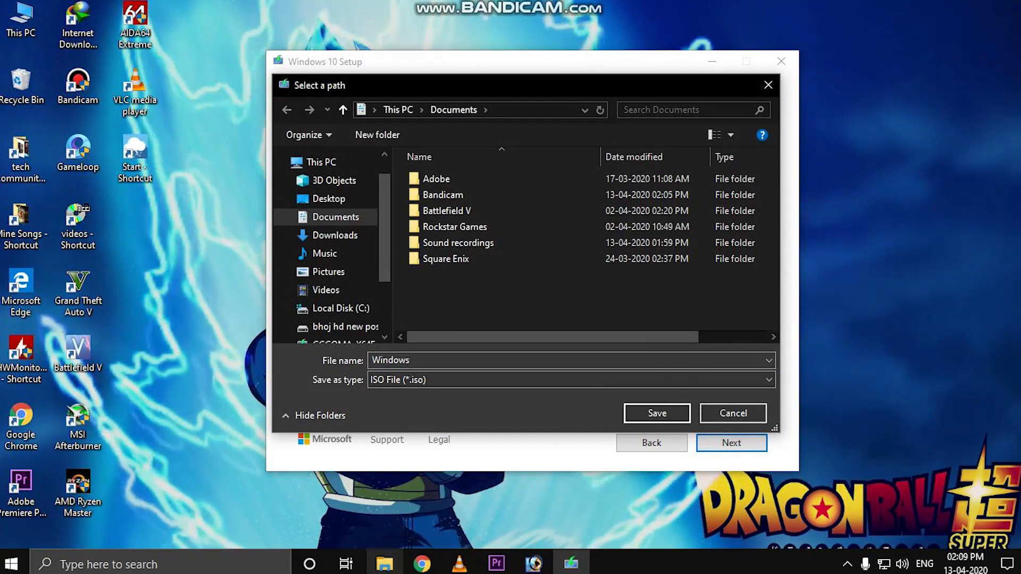
# - Check the existing Win10_1903_V1_English_x64 file in the File Explorer folder and return to the path selection
pyautogui.click(384, 564)
pyautogui.moveTo(379, 304); pyautogui.dragTo(340, 213)
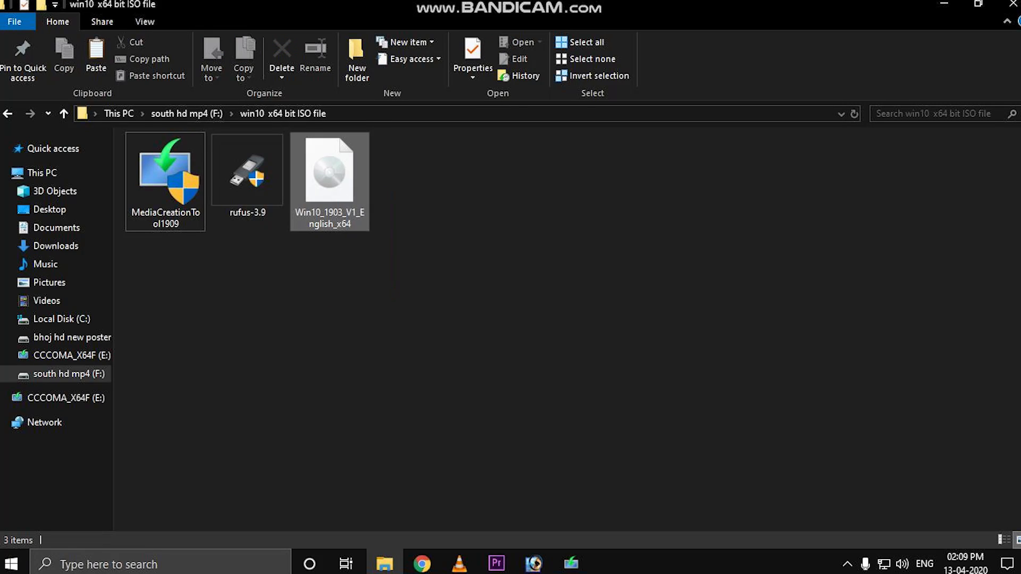
pyautogui.moveTo(424, 274); pyautogui.dragTo(330, 169)
pyautogui.click(945, 5)
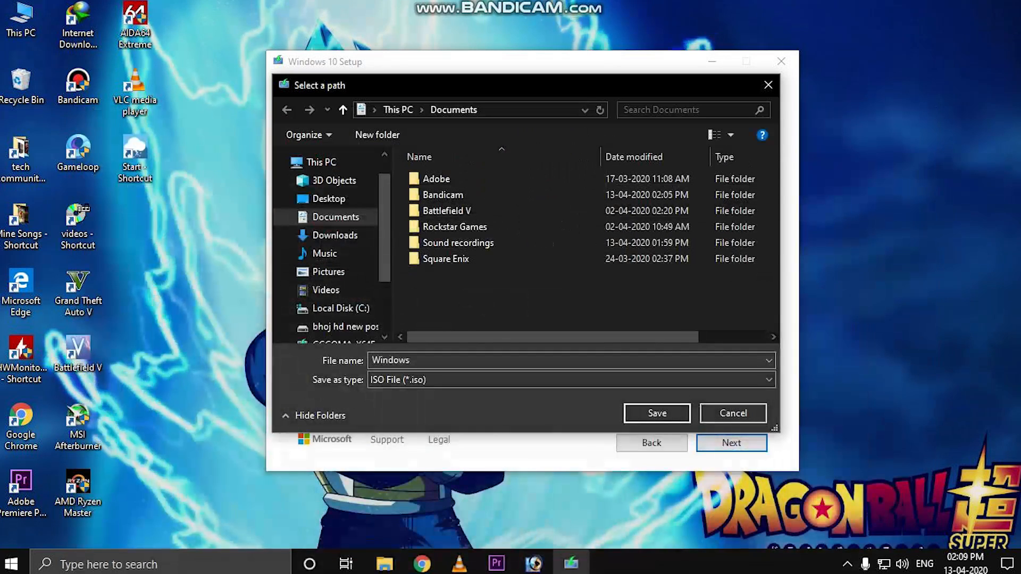
# - Browse to Desktop as the save location for the ISO file and cancel the path selection
pyautogui.click(329, 199)
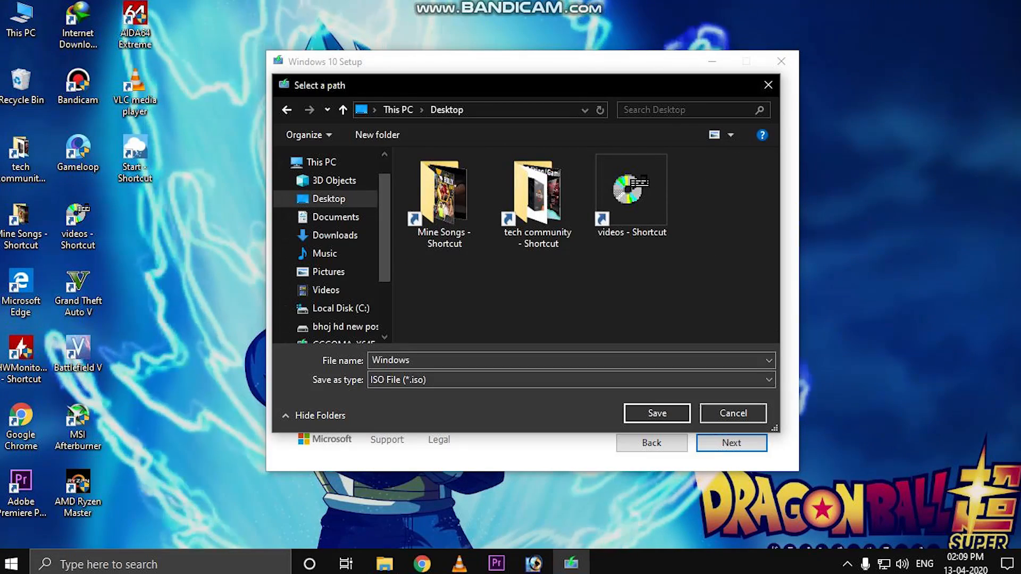
pyautogui.moveTo(619, 87); pyautogui.dragTo(374, 87)
pyautogui.click(488, 413)
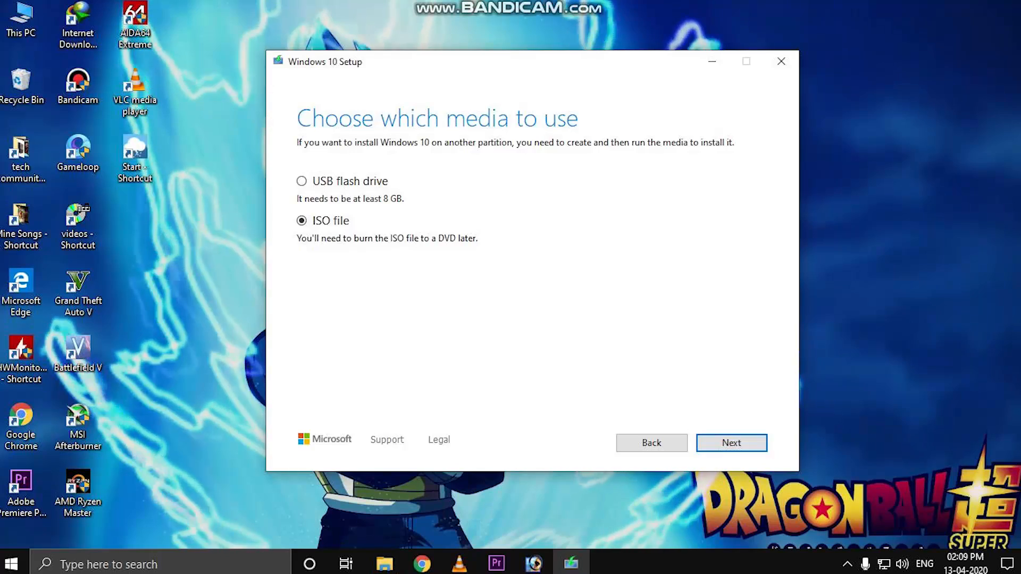
# - Quit Windows 10 Setup, confirm the exit, and minimize its window to clear the desktop
pyautogui.click(781, 61)
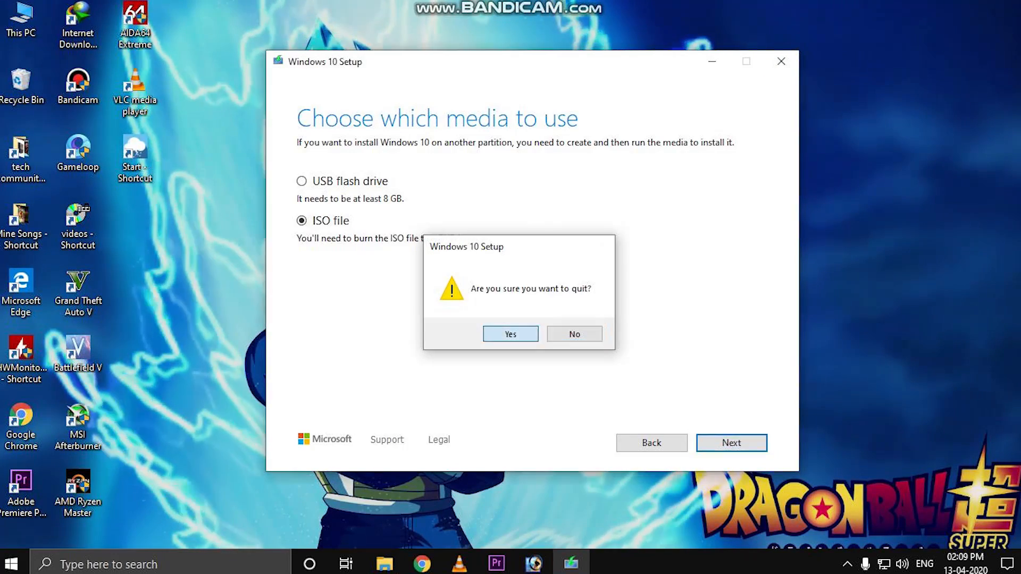
pyautogui.click(510, 332)
pyautogui.rightClick(862, 194)
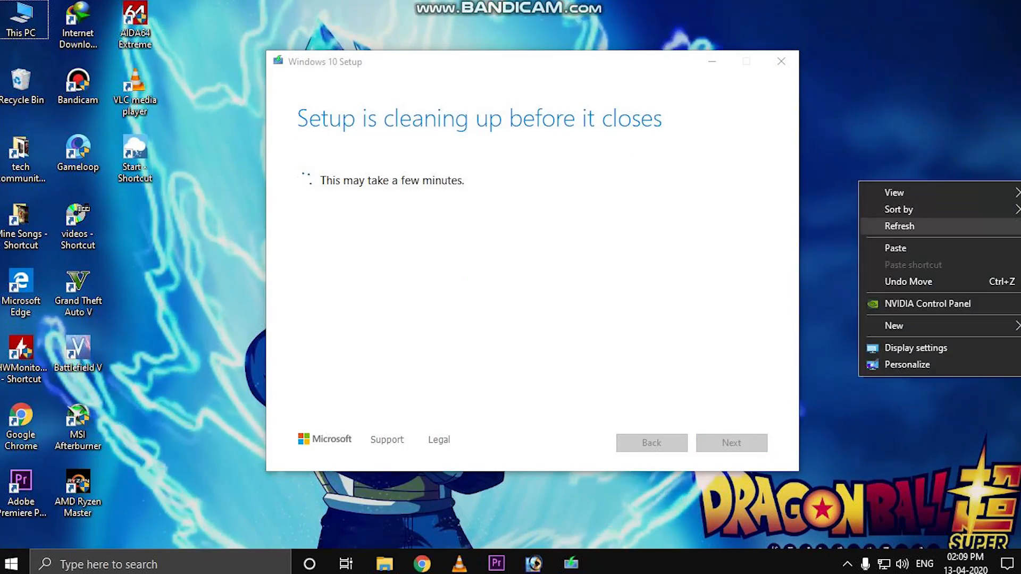
pyautogui.click(901, 238)
pyautogui.click(712, 61)
pyautogui.rightClick(525, 274)
pyautogui.click(564, 319)
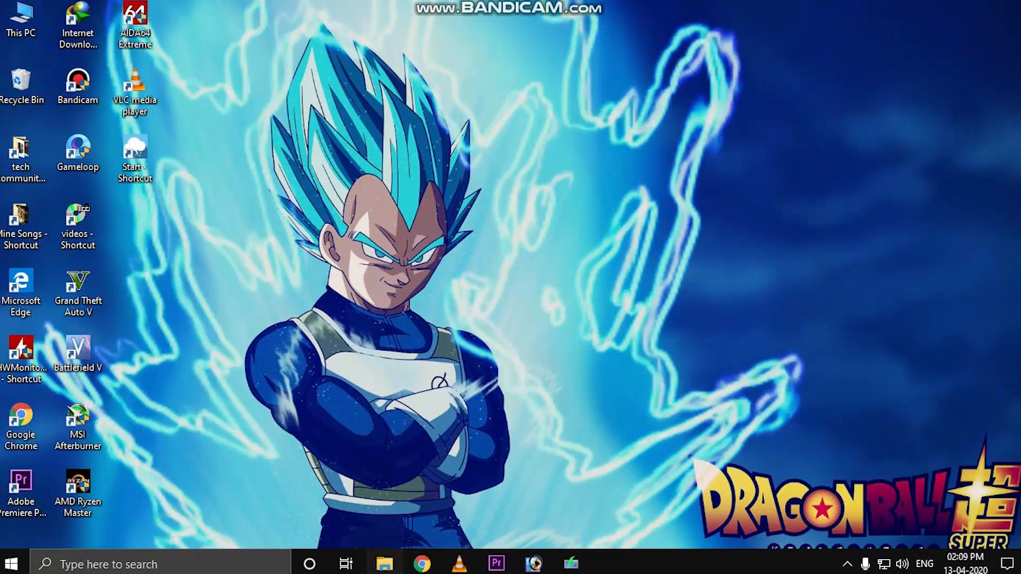
# - Reopen the win10 x64 bit ISO file folder in File Explorer and select the rufus-3.9 file
pyautogui.click(384, 564)
pyautogui.rightClick(502, 247)
pyautogui.click(537, 310)
pyautogui.rightClick(325, 303)
pyautogui.click(364, 365)
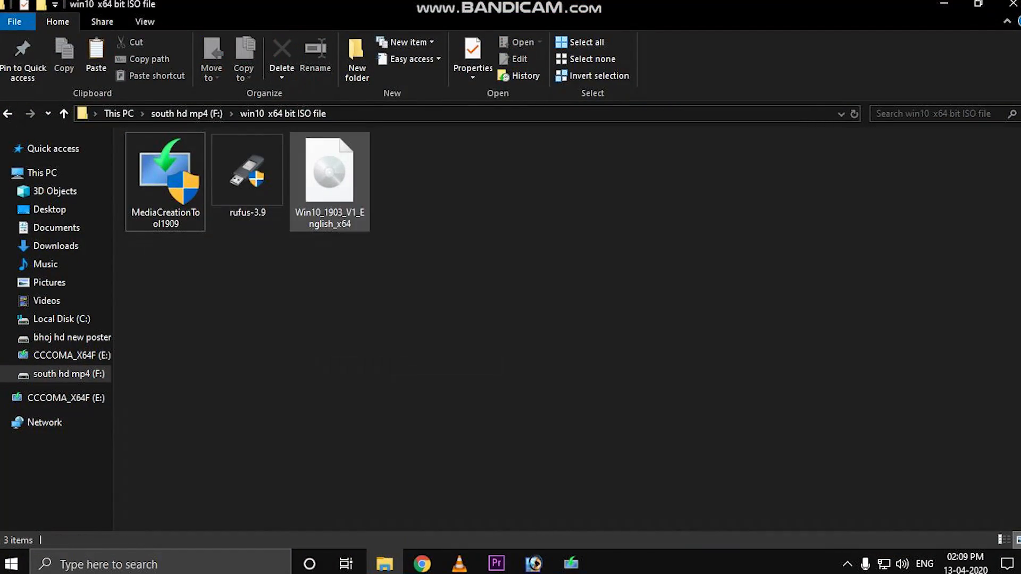
pyautogui.click(248, 178)
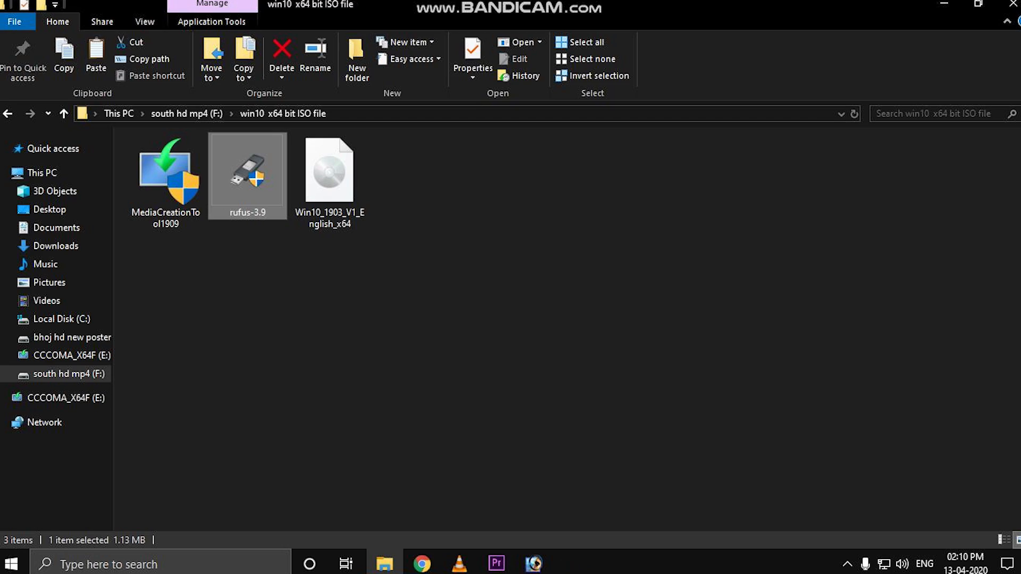
# - Move the Rufus window aside, minimize the File Explorer folder window, and refresh the desktop
pyautogui.moveTo(527, 45); pyautogui.dragTo(685, 69)
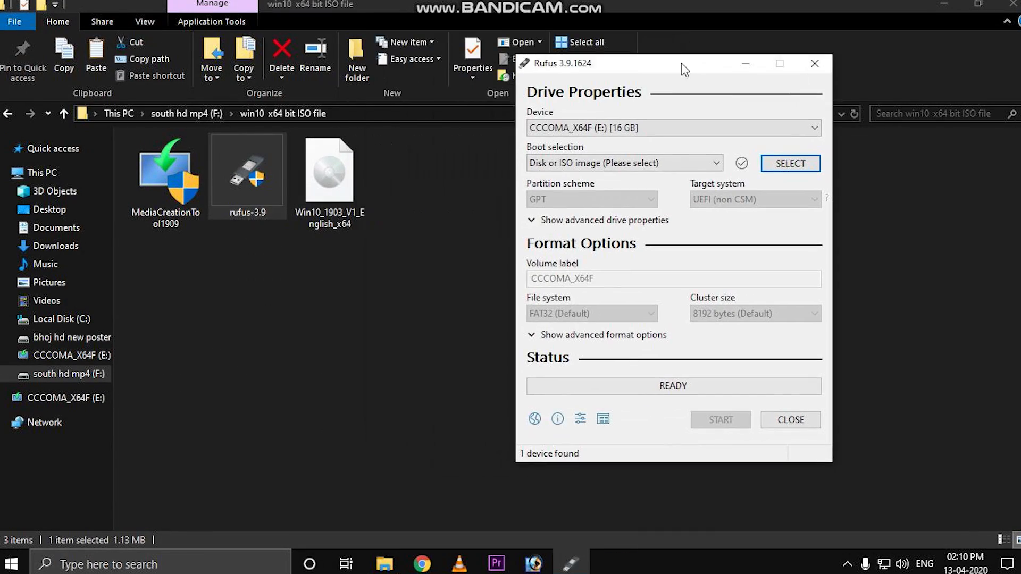
pyautogui.click(944, 3)
pyautogui.moveTo(659, 63); pyautogui.dragTo(773, 70)
pyautogui.rightClick(350, 183)
pyautogui.click(392, 228)
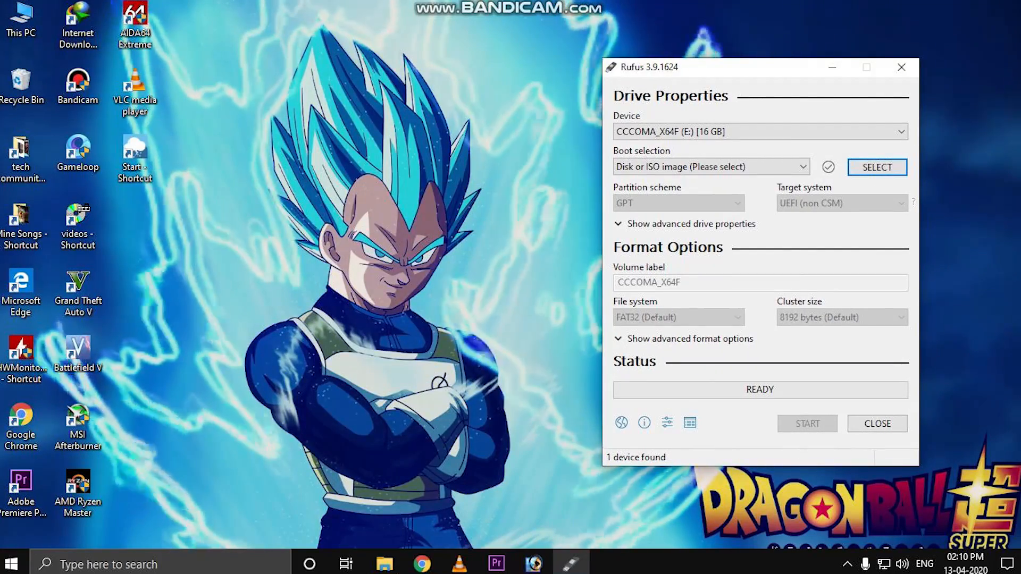
# - Check the CCCOMA_X64F (E:) USB drive among the drives in This PC and close the File Explorer window
pyautogui.click(442, 30)
pyautogui.doubleClick(21, 19)
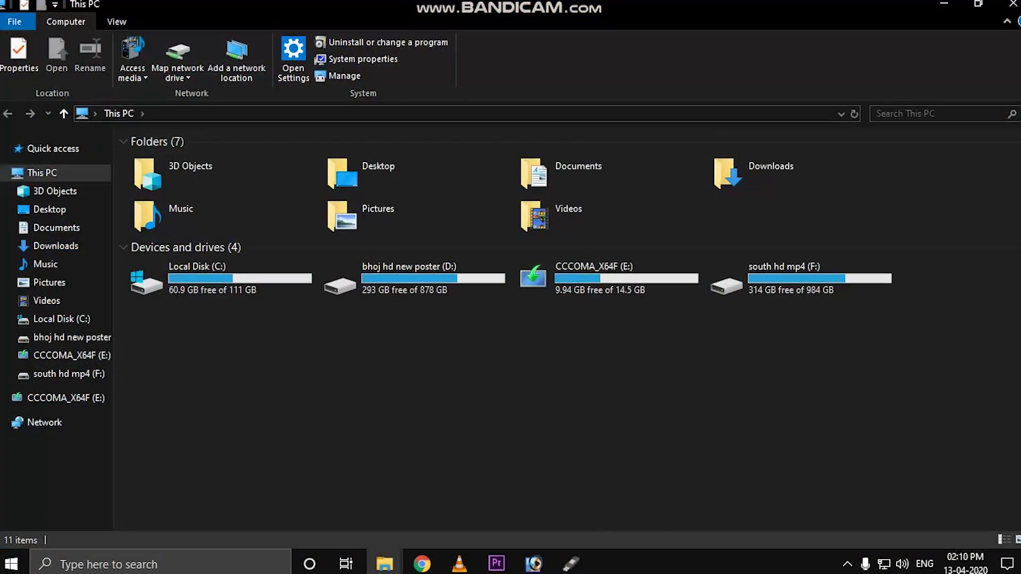
pyautogui.click(607, 279)
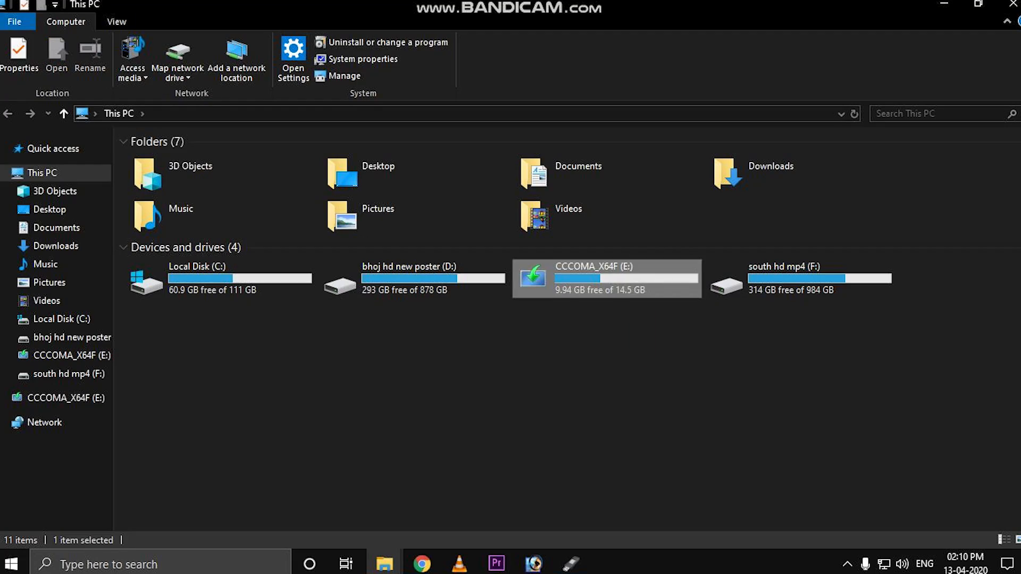
pyautogui.click(1013, 5)
# - Check in the Rufus device list that the CCCOMA_X64F (E:) [16 GB] USB drive is the target
pyautogui.moveTo(760, 68); pyautogui.dragTo(725, 72)
pyautogui.click(754, 136)
pyautogui.click(755, 136)
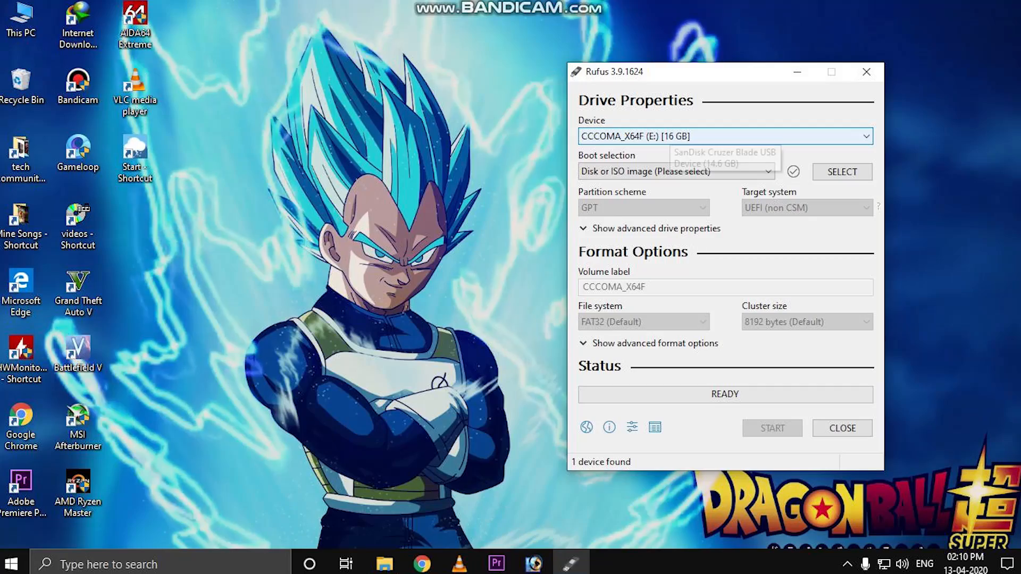
pyautogui.click(755, 136)
pyautogui.click(755, 136)
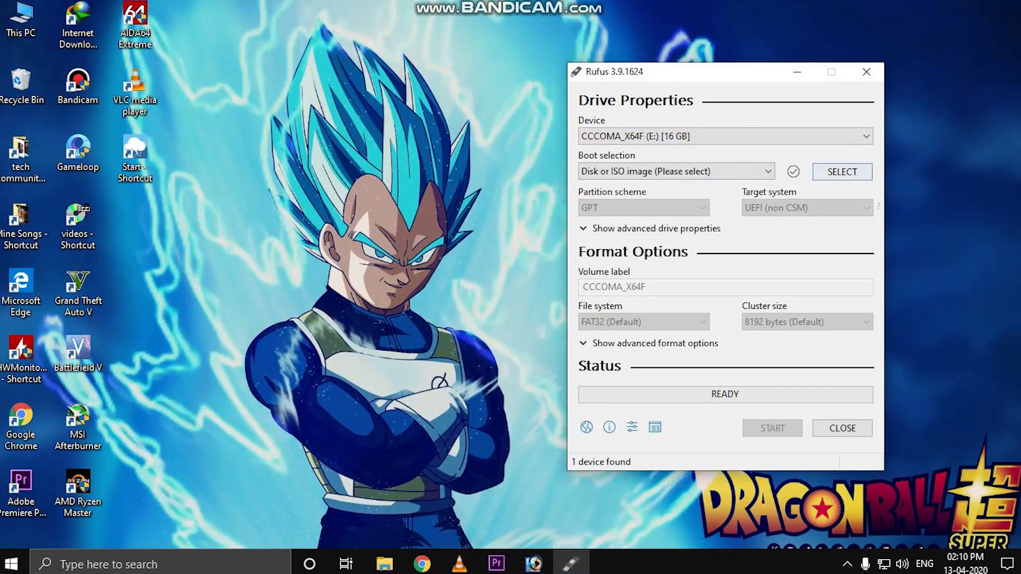
# - Load the Win10_1903_V1_English_x64 disc image from the win10 x64 bit ISO file folder on drive F: as the boot selection
pyautogui.click(842, 171)
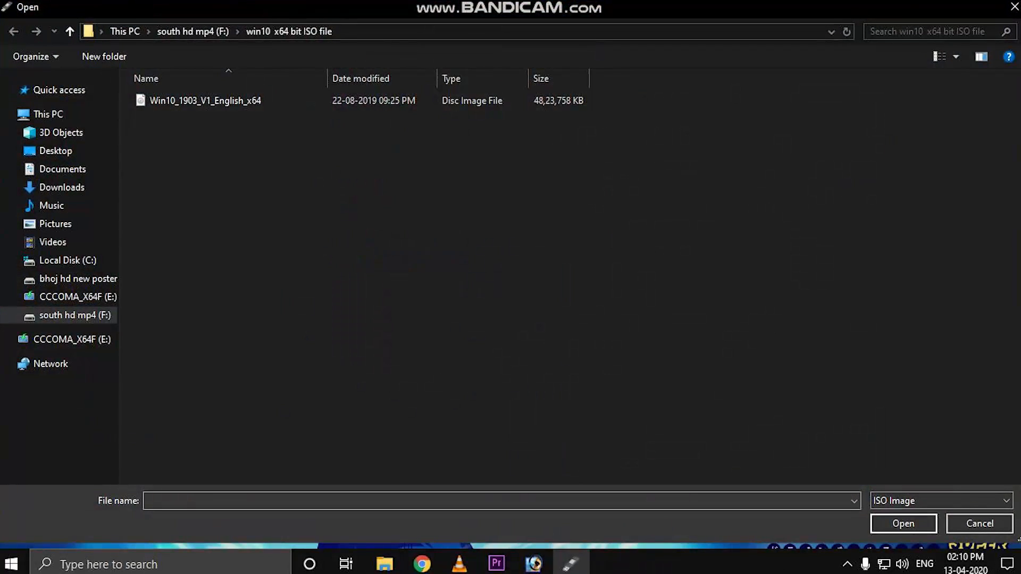
pyautogui.click(70, 31)
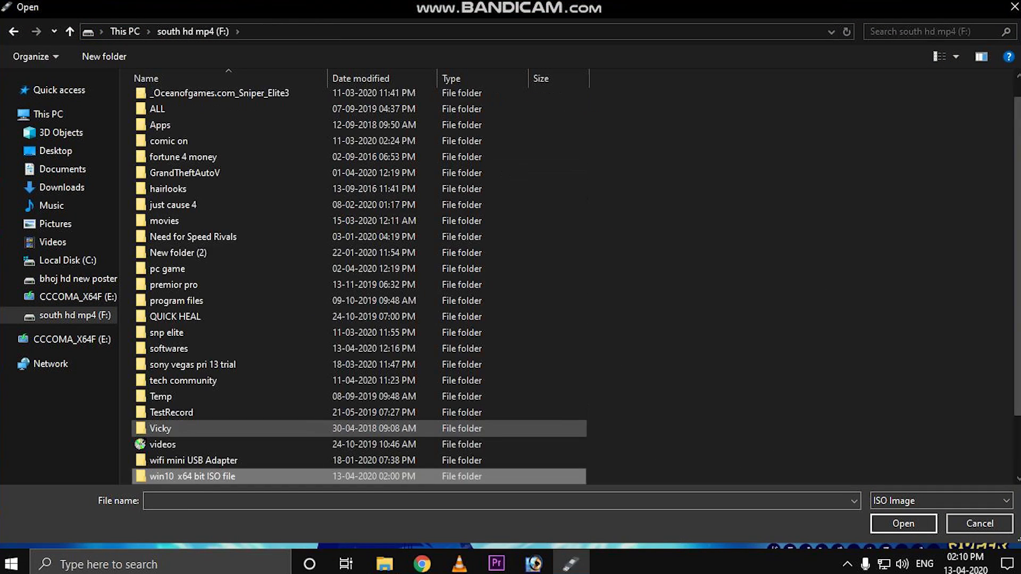
pyautogui.doubleClick(191, 476)
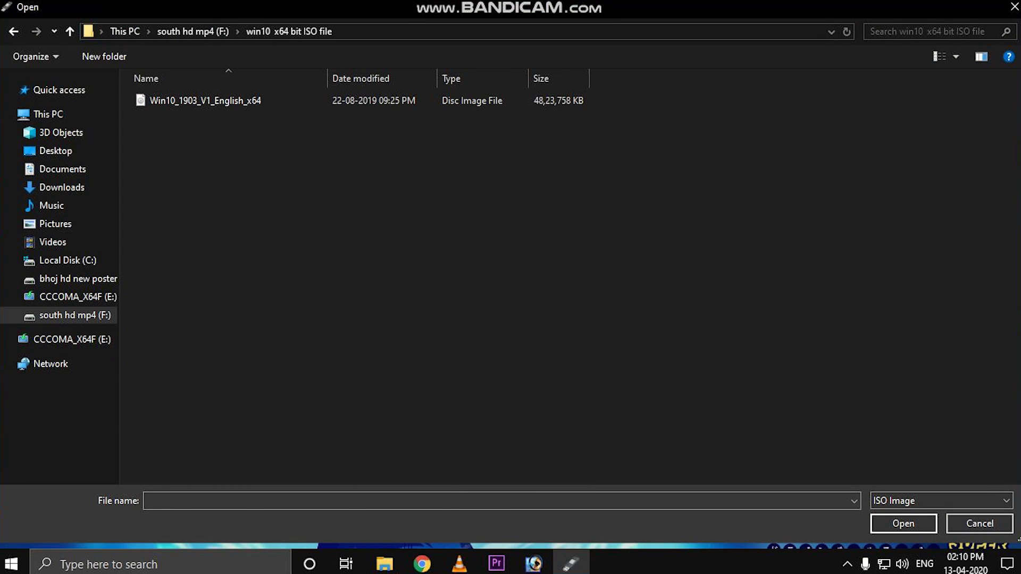
pyautogui.doubleClick(205, 101)
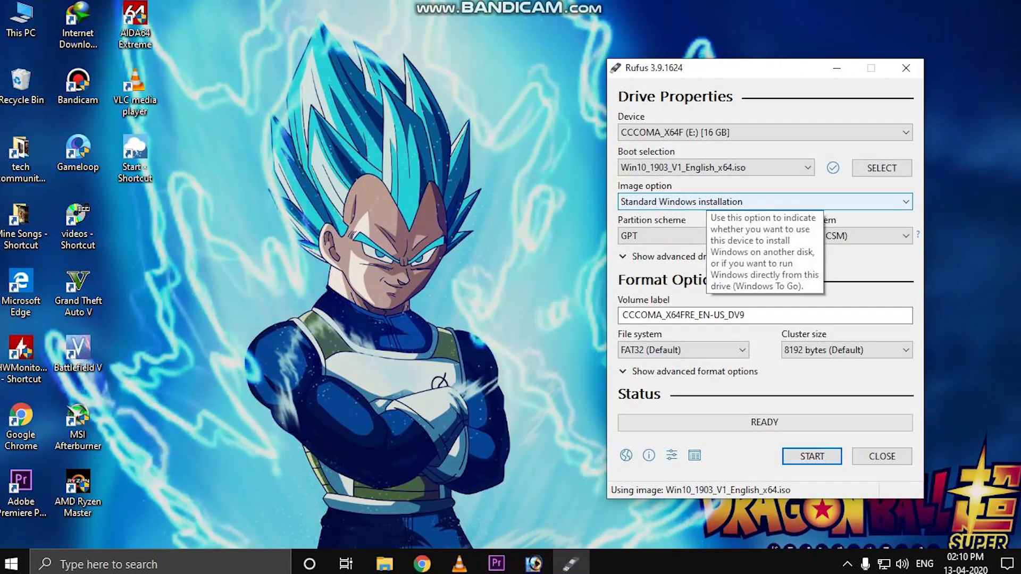
# - Try the Windows To Go image option and switch back to Standard Windows installation
pyautogui.click(705, 201)
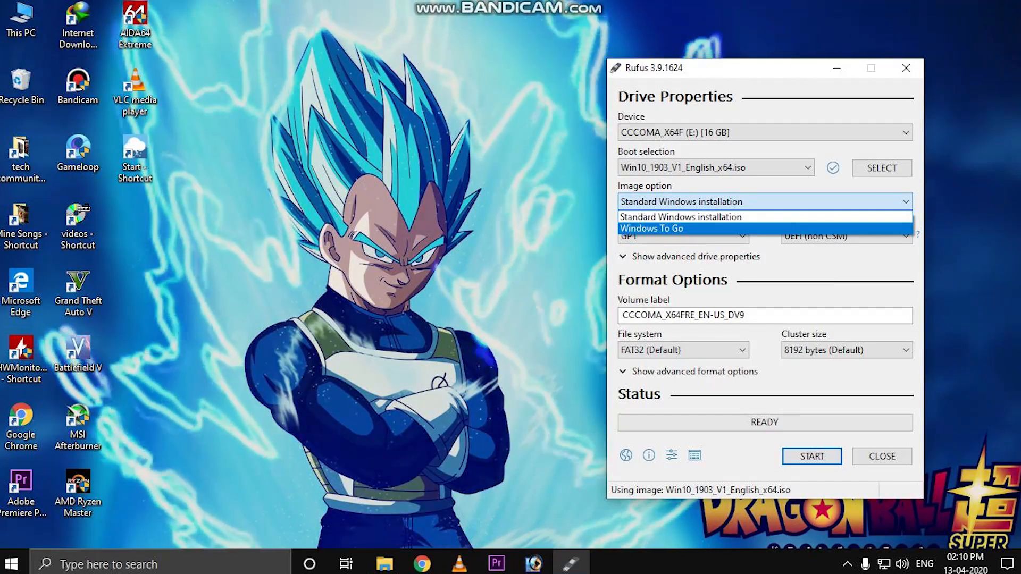
pyautogui.click(701, 229)
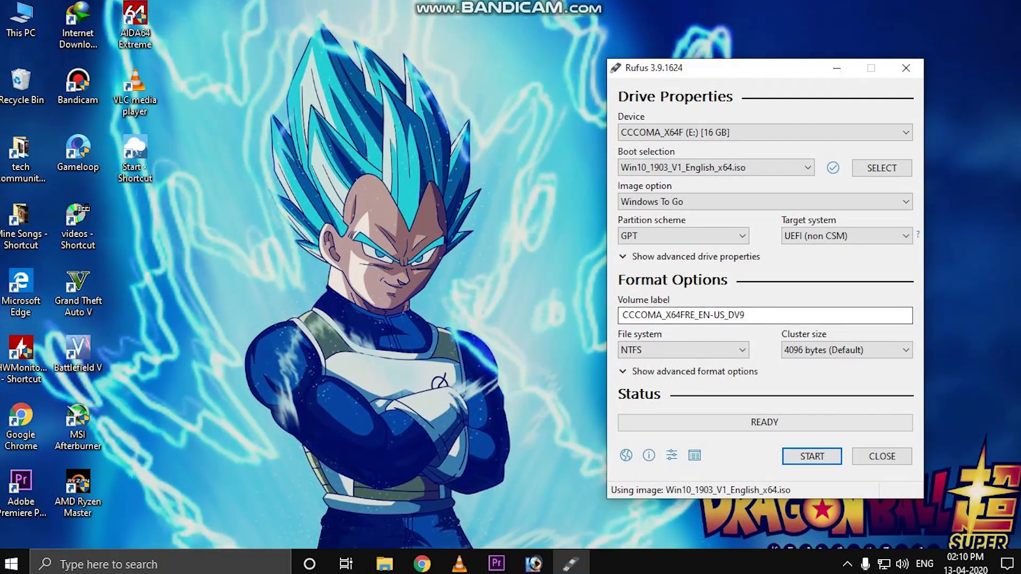
pyautogui.moveTo(745, 68); pyautogui.dragTo(725, 75)
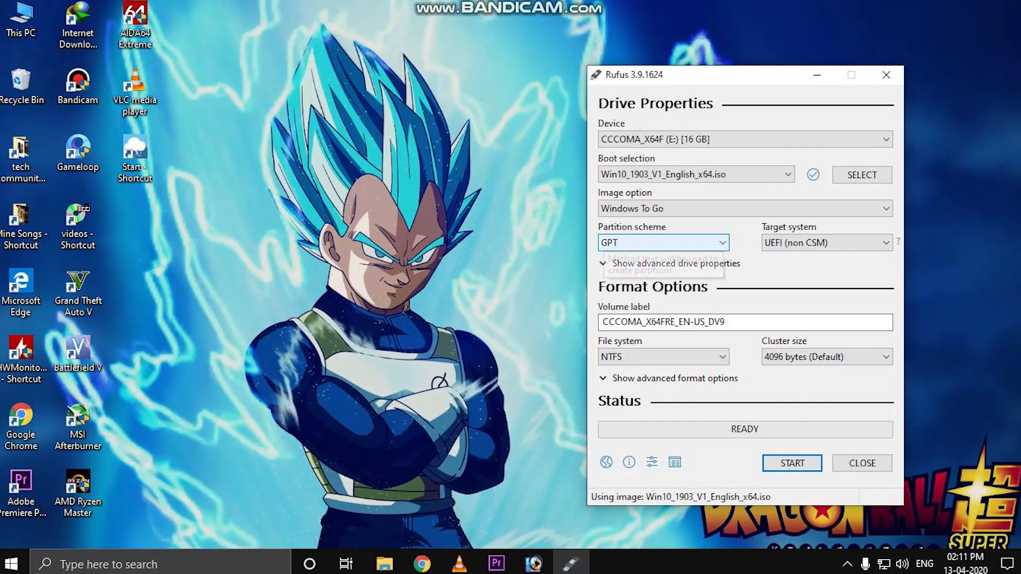
pyautogui.click(664, 208)
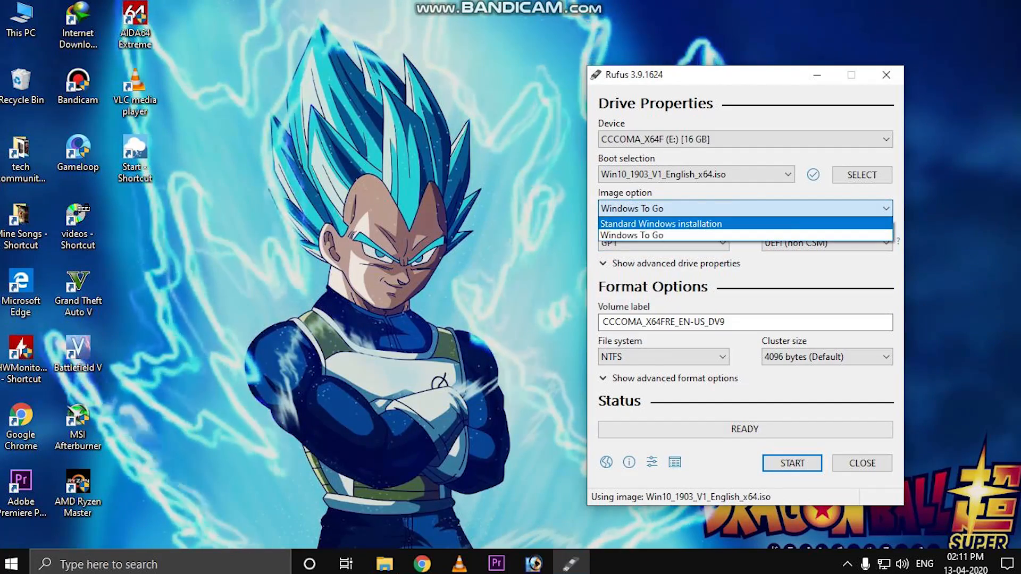
pyautogui.click(661, 224)
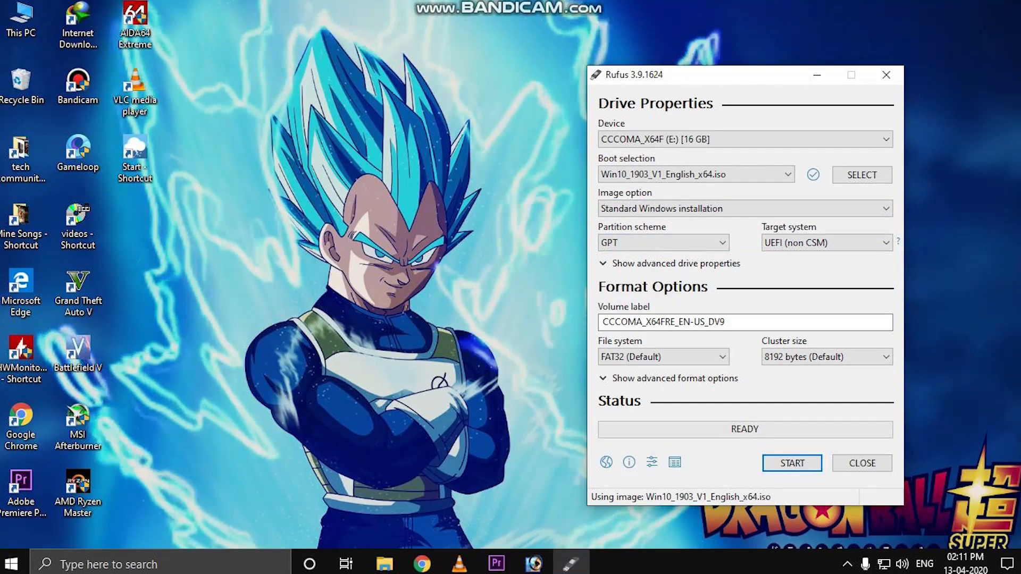
pyautogui.rightClick(347, 207)
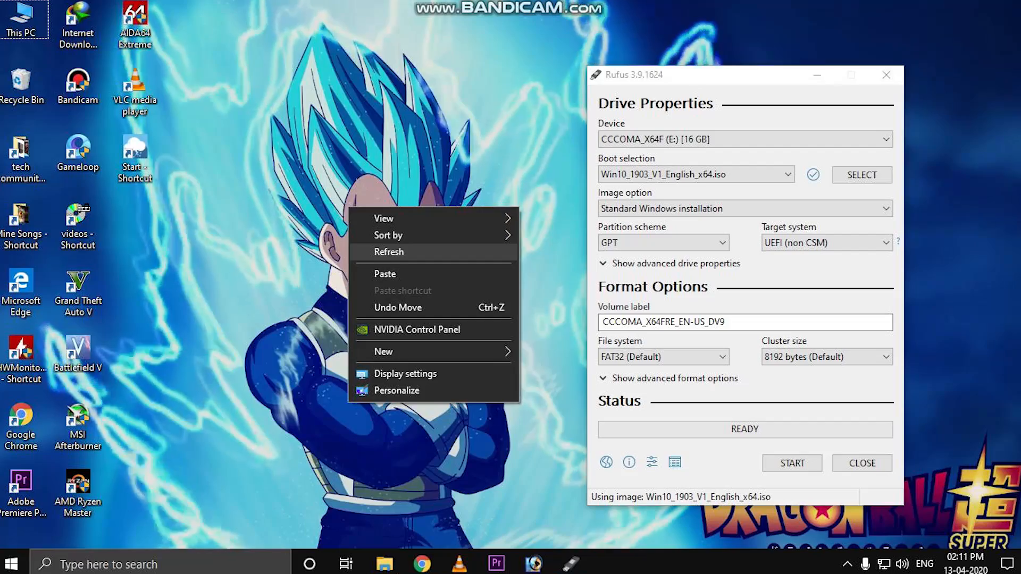
pyautogui.click(387, 252)
pyautogui.rightClick(347, 206)
pyautogui.click(387, 250)
pyautogui.moveTo(691, 75); pyautogui.dragTo(741, 73)
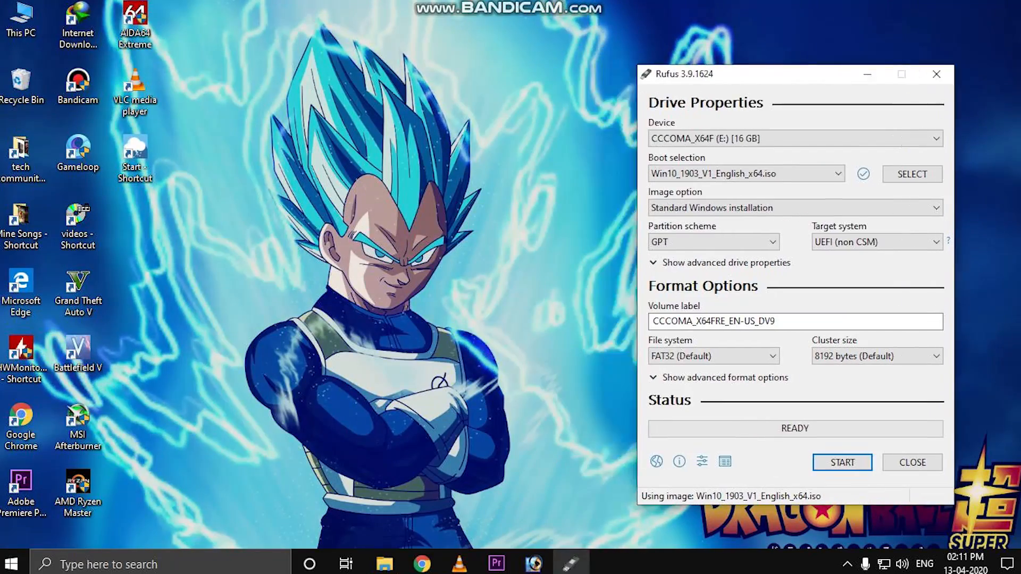
pyautogui.rightClick(543, 137)
pyautogui.click(584, 183)
pyautogui.rightClick(545, 166)
pyautogui.click(585, 210)
pyautogui.rightClick(528, 170)
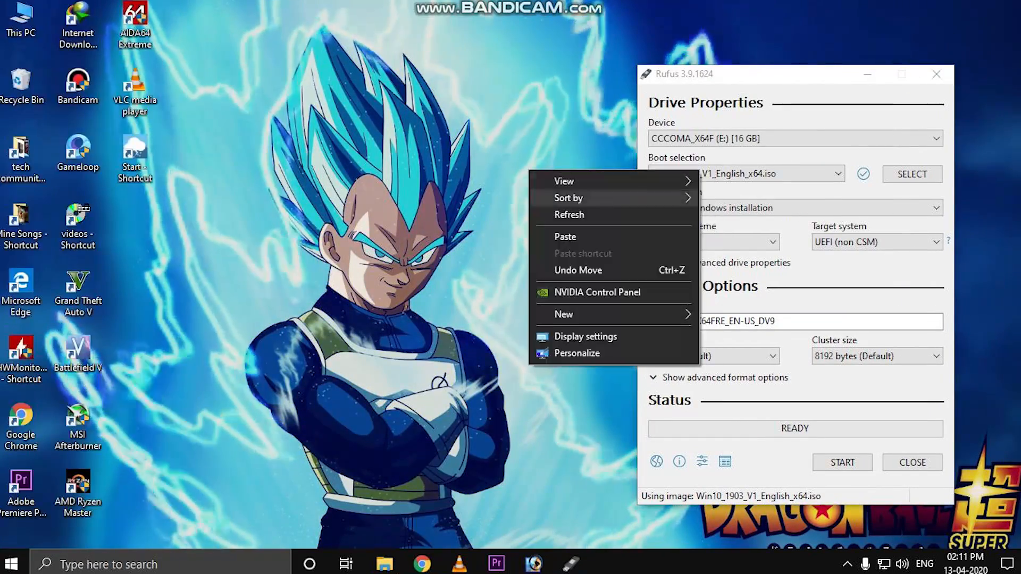
pyautogui.click(568, 215)
# - Start writing the Windows 10 image to the USB drive and accept erasing all data on the device
pyautogui.click(744, 74)
pyautogui.moveTo(744, 74); pyautogui.dragTo(719, 75)
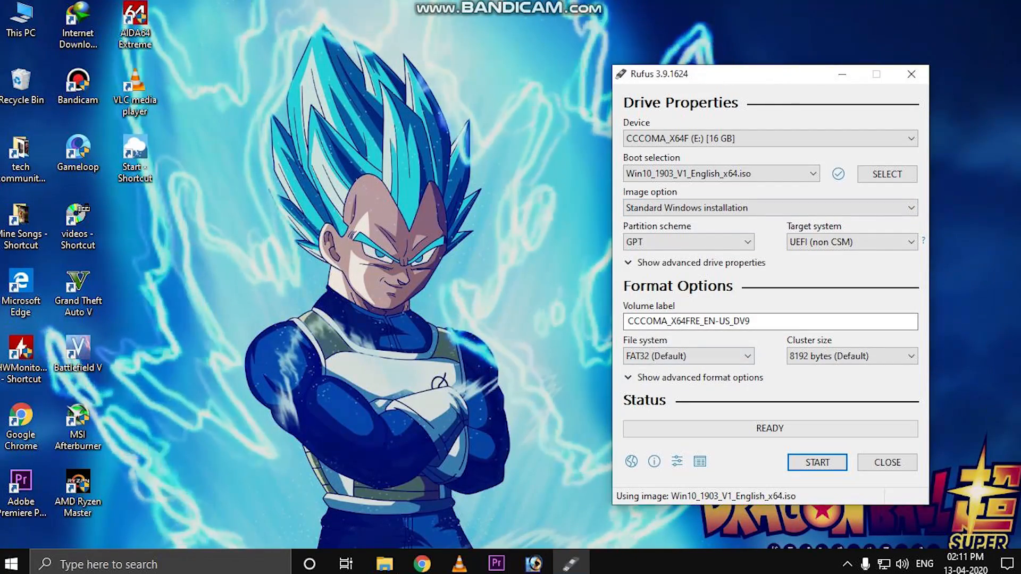
pyautogui.click(817, 462)
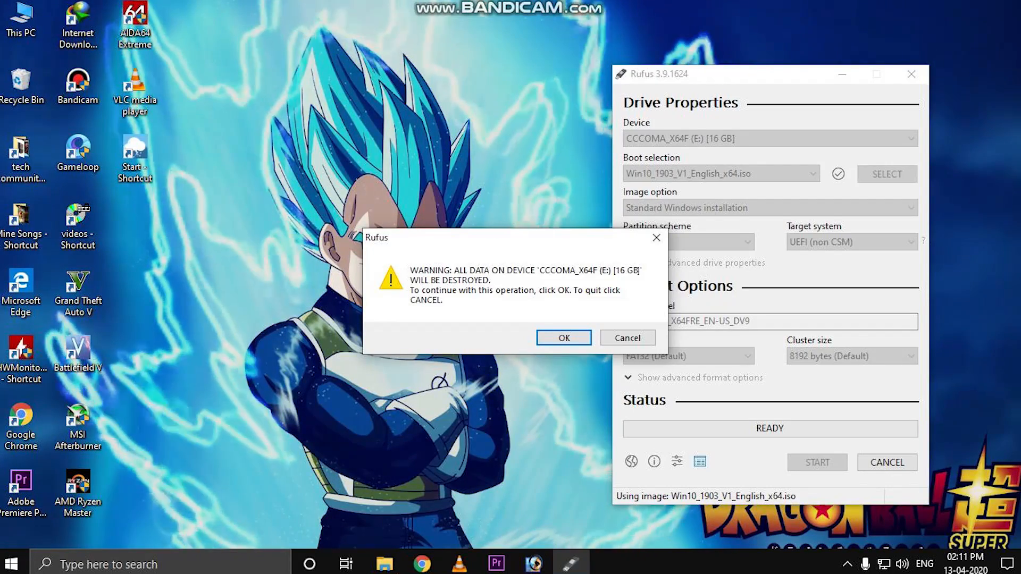
pyautogui.press('Return')
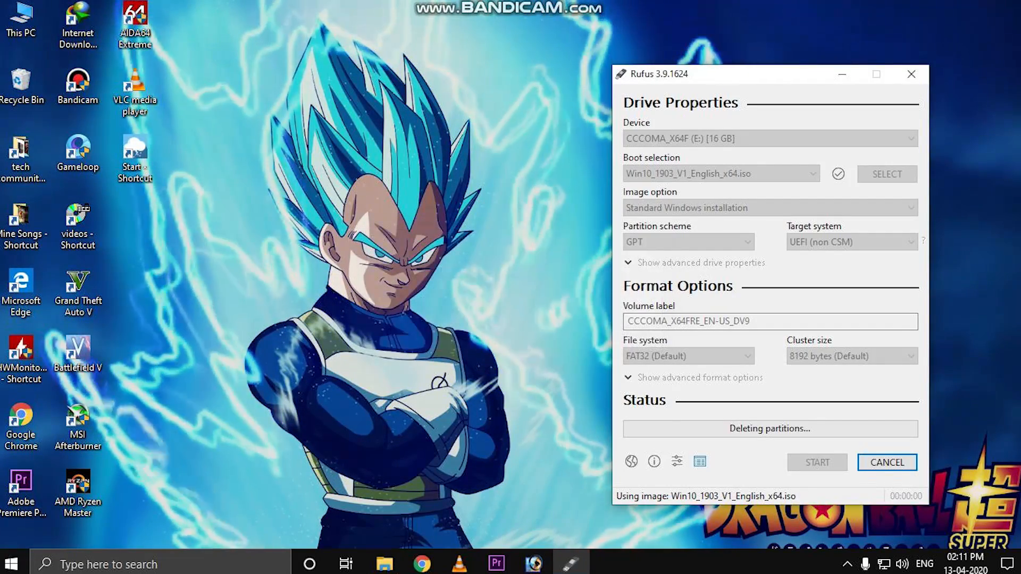
pyautogui.moveTo(776, 74); pyautogui.dragTo(484, 60)
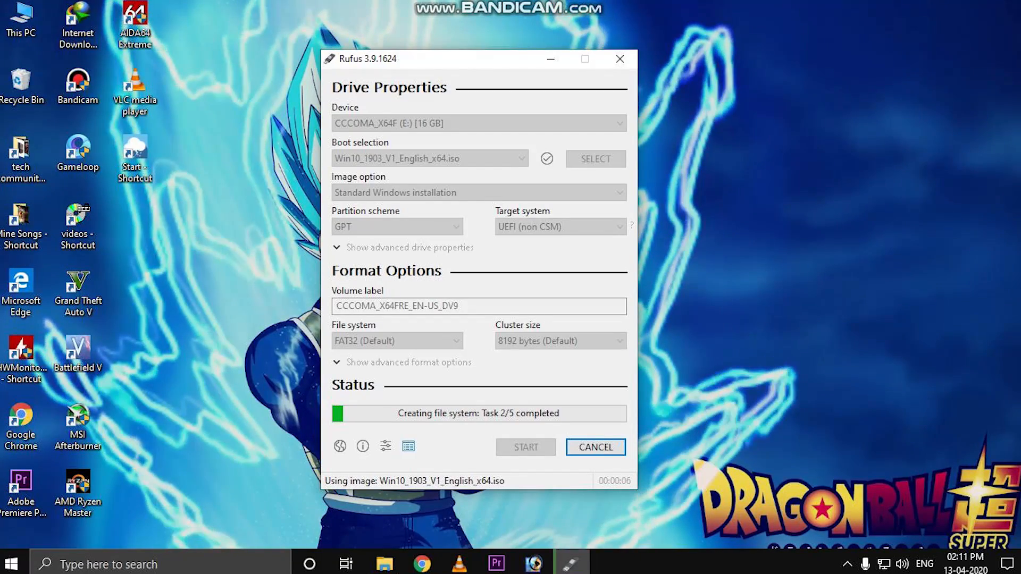
pyautogui.moveTo(452, 59); pyautogui.dragTo(809, 70)
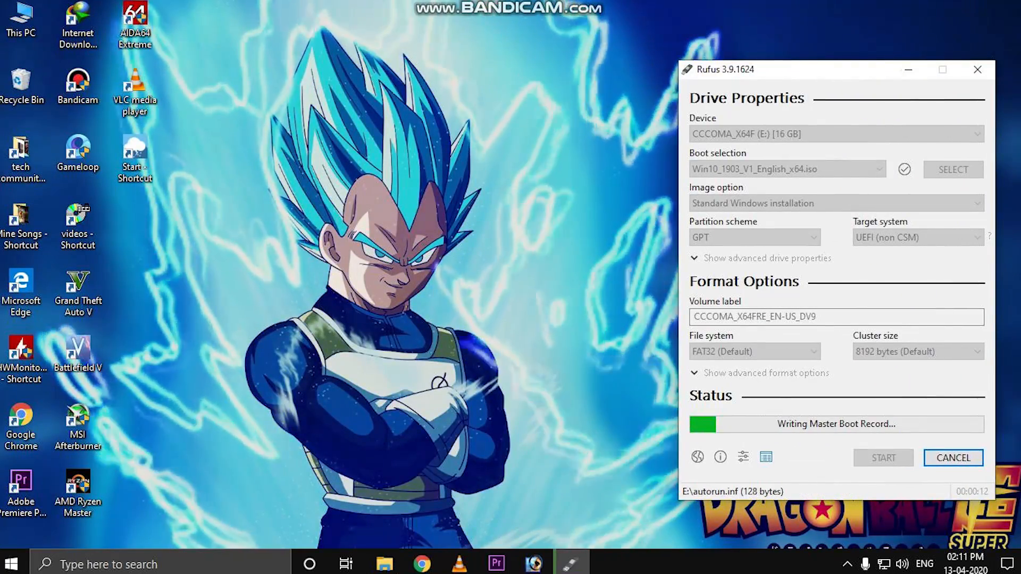
pyautogui.moveTo(810, 69); pyautogui.dragTo(734, 54)
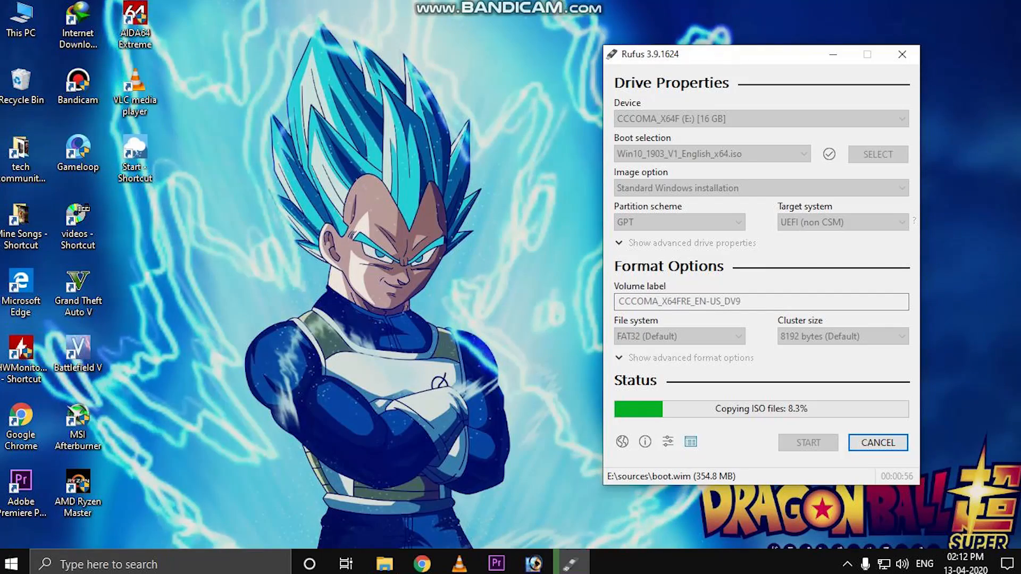
pyautogui.moveTo(759, 57); pyautogui.dragTo(665, 57)
pyautogui.rightClick(359, 166)
pyautogui.click(399, 211)
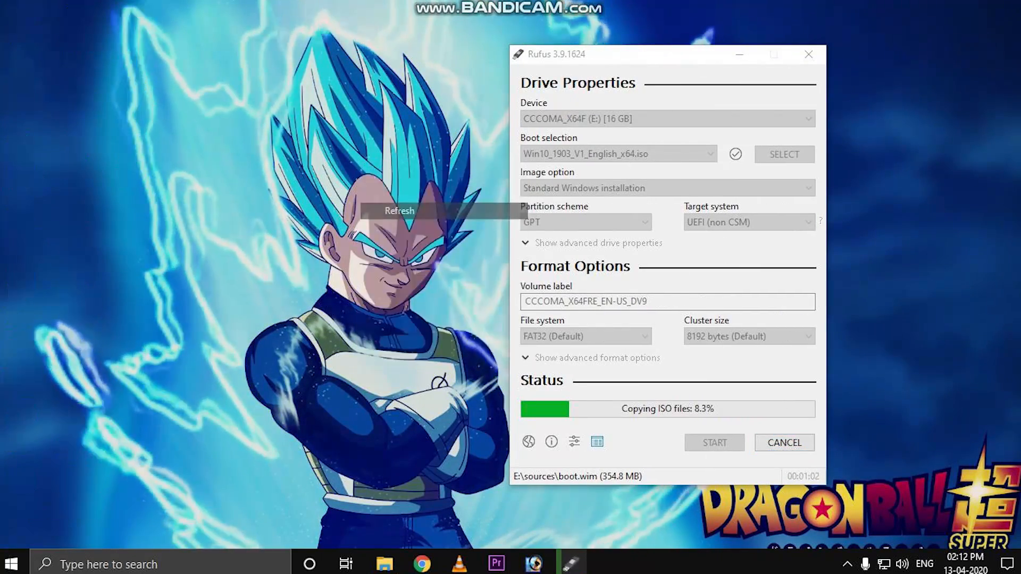